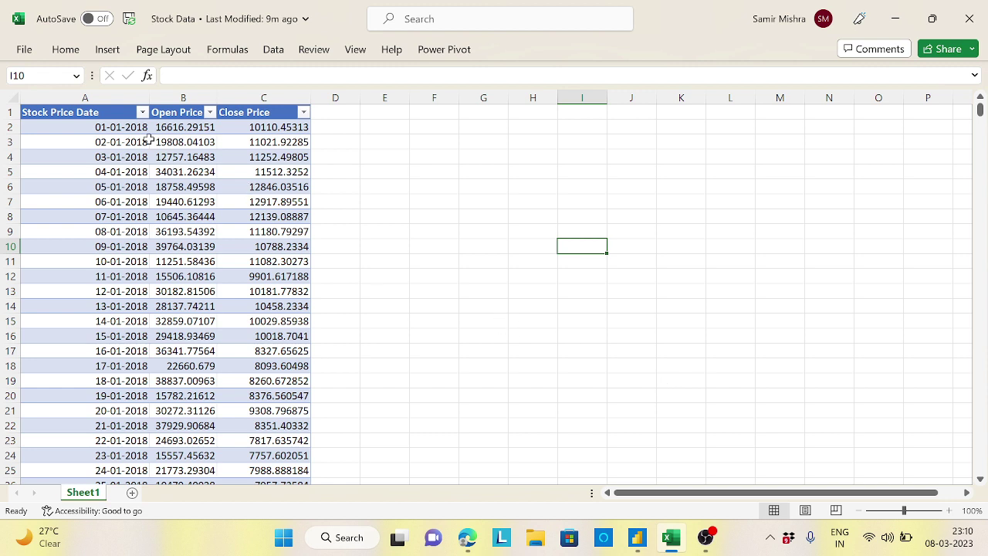
# Step: Check the stock price date, open price and close price columns, and close the Stock Data workbook without saving
pyautogui.click(117, 129)
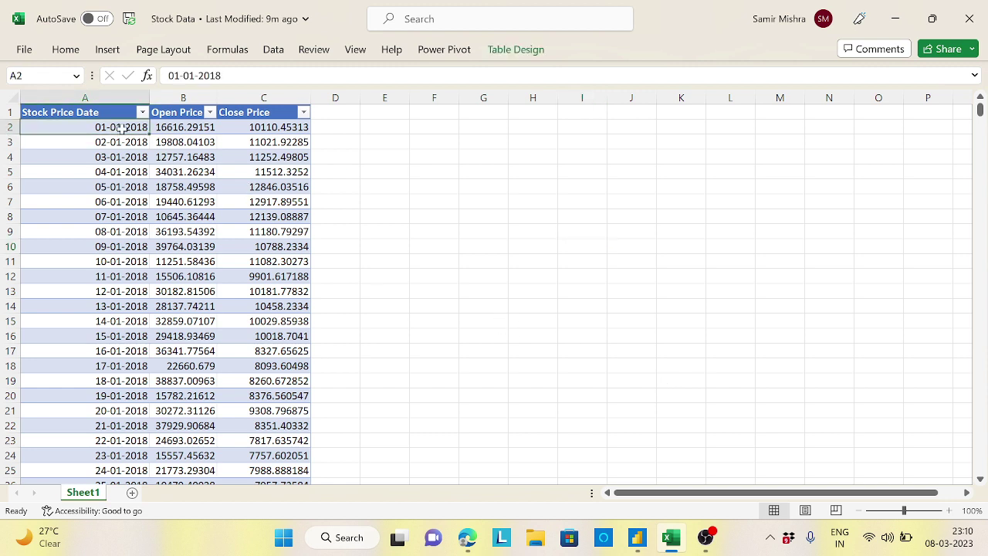
pyautogui.click(179, 127)
pyautogui.click(266, 128)
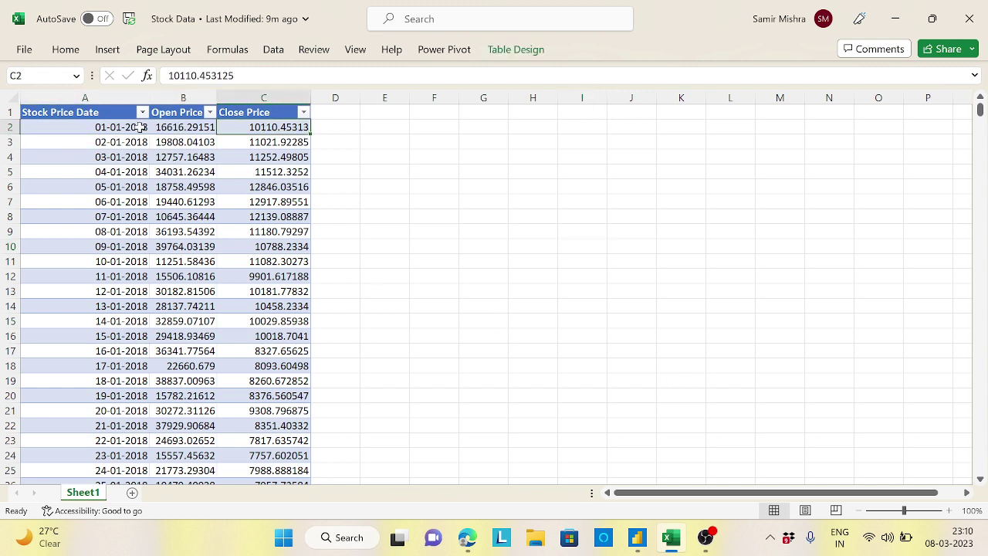
pyautogui.click(125, 131)
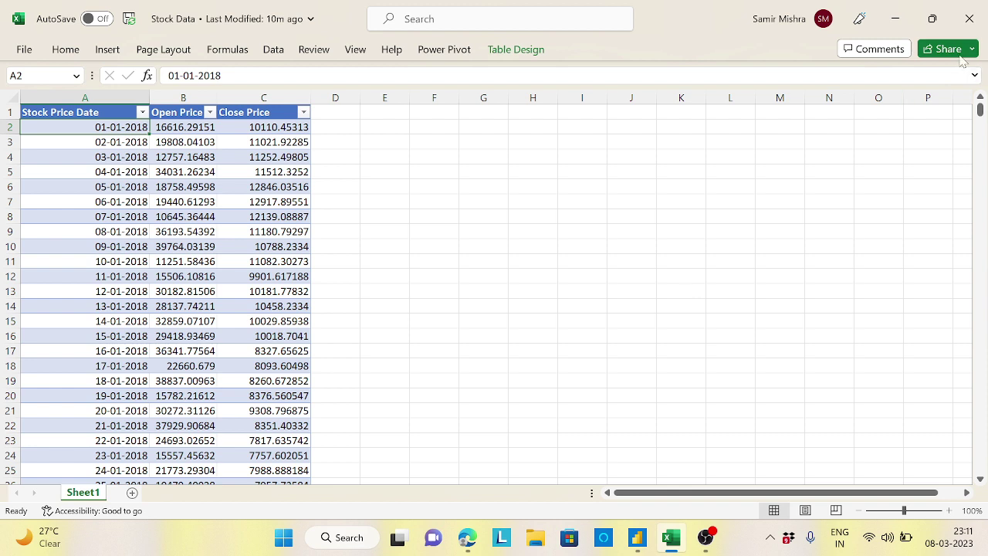
pyautogui.click(976, 24)
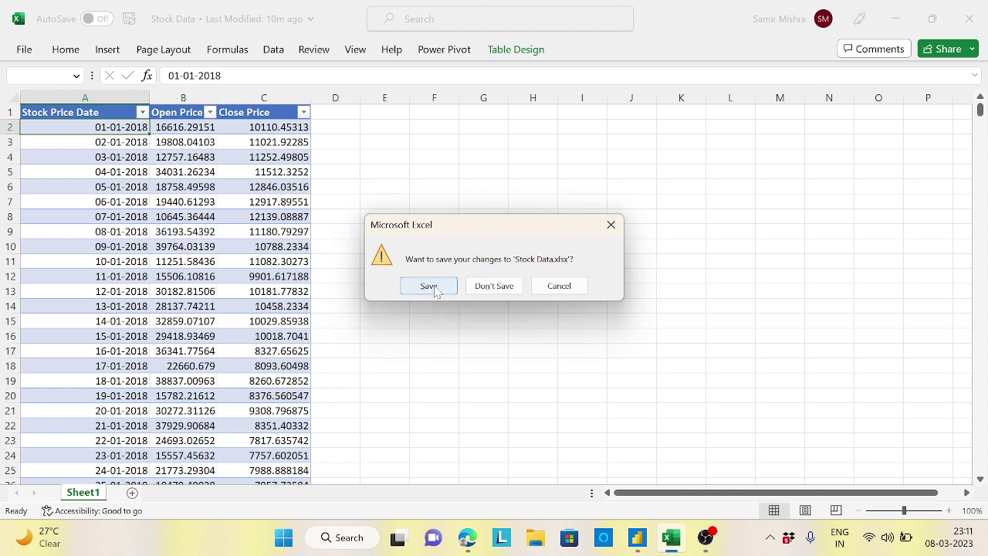
pyautogui.click(494, 286)
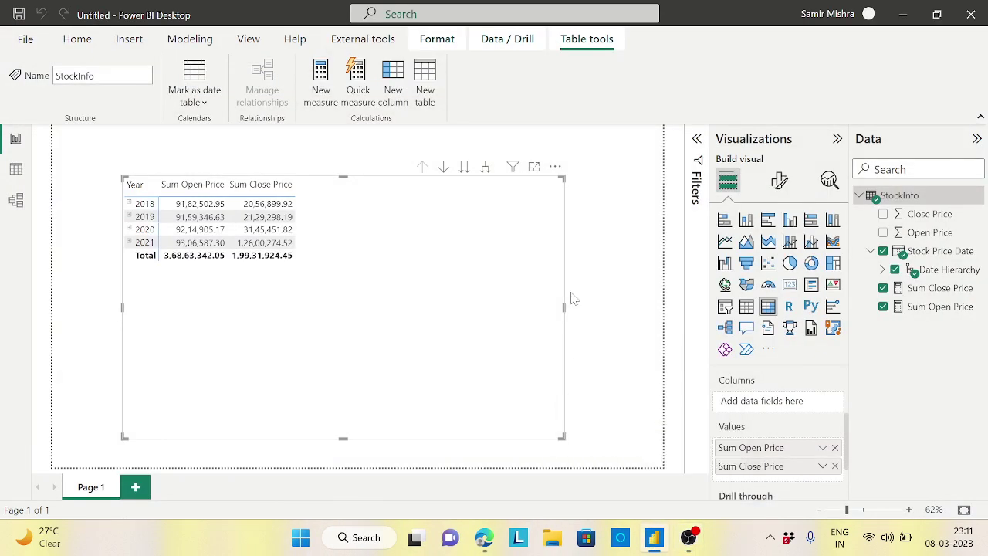
# Step: In Power BI Desktop, move the matrix slightly up the report page and check the rows of the StockInfo table
pyautogui.moveTo(448, 312); pyautogui.dragTo(448, 298)
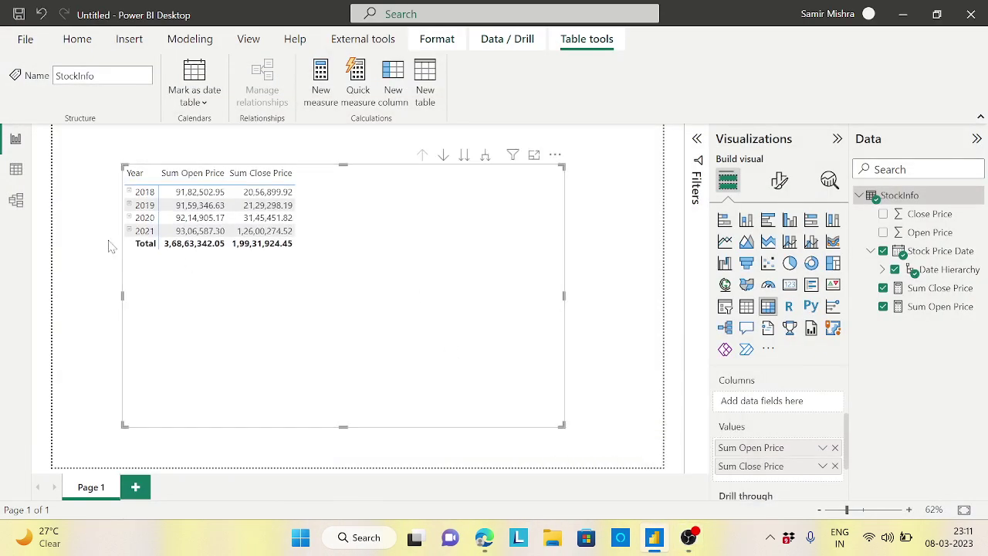
pyautogui.click(17, 171)
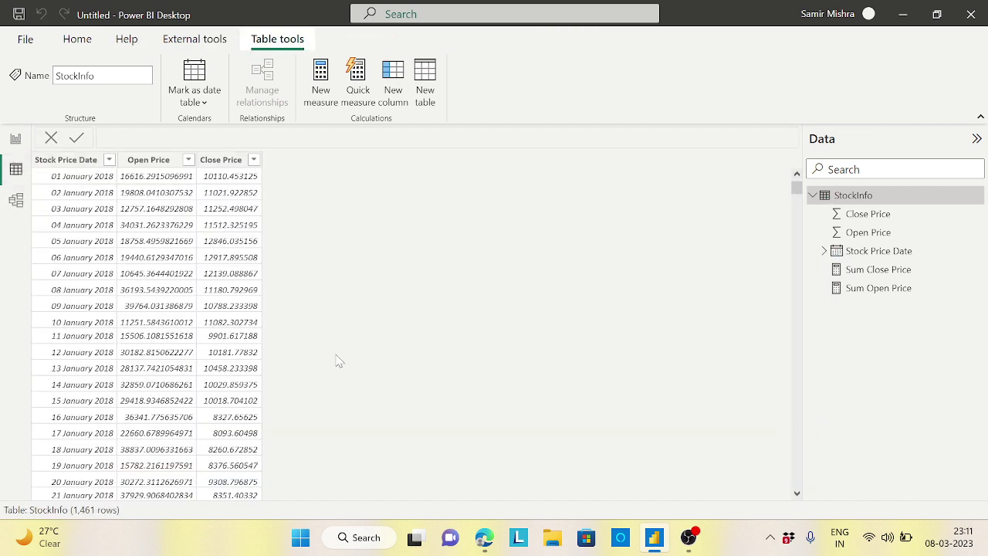
pyautogui.click(15, 139)
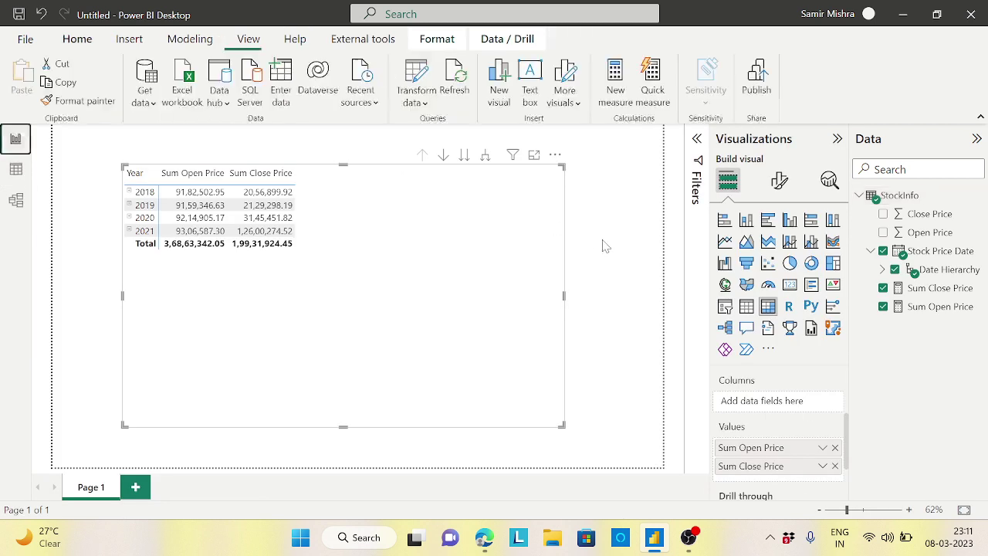
# Step: Review the formulas of the Sum Close Price and Sum Open Price measures and the matrix's row and value fields
pyautogui.click(949, 290)
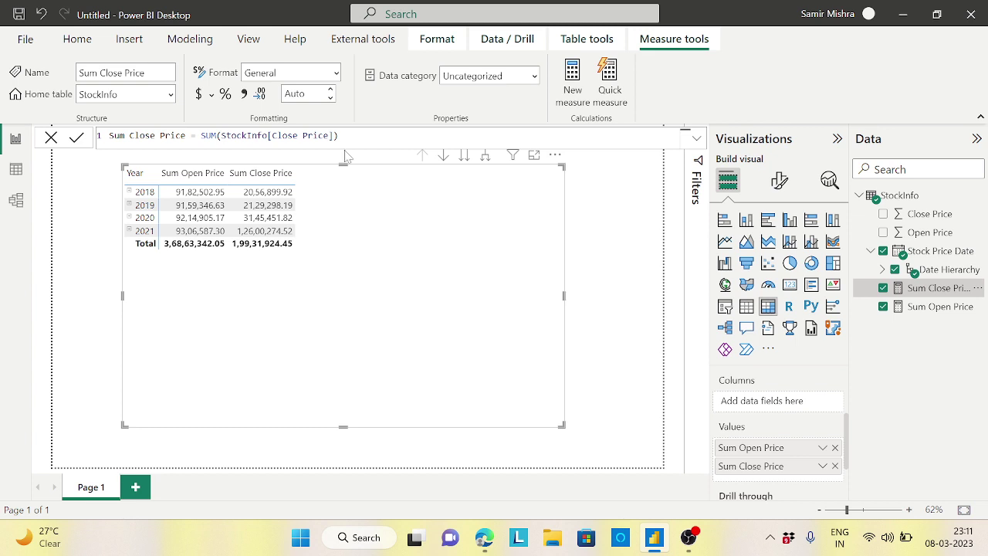
pyautogui.click(933, 309)
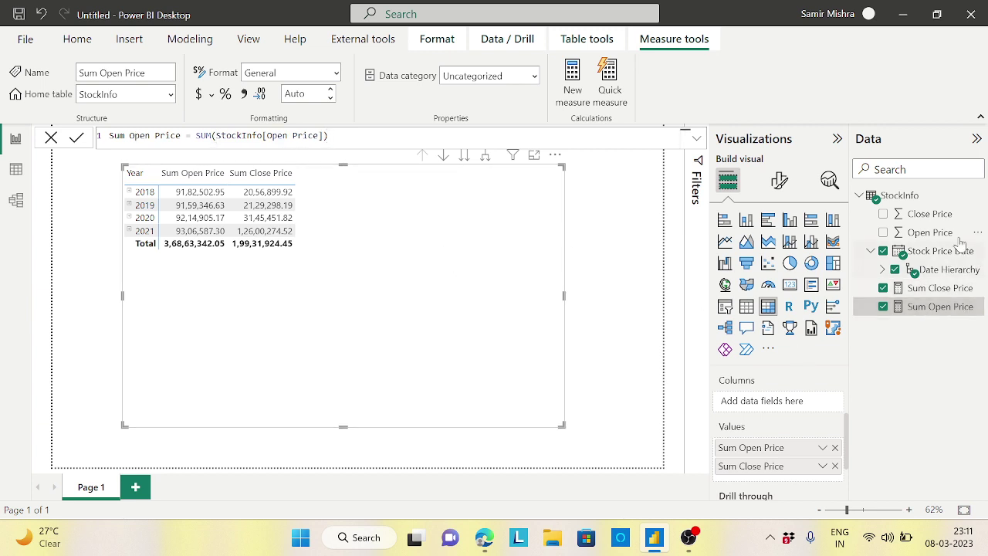
pyautogui.click(900, 198)
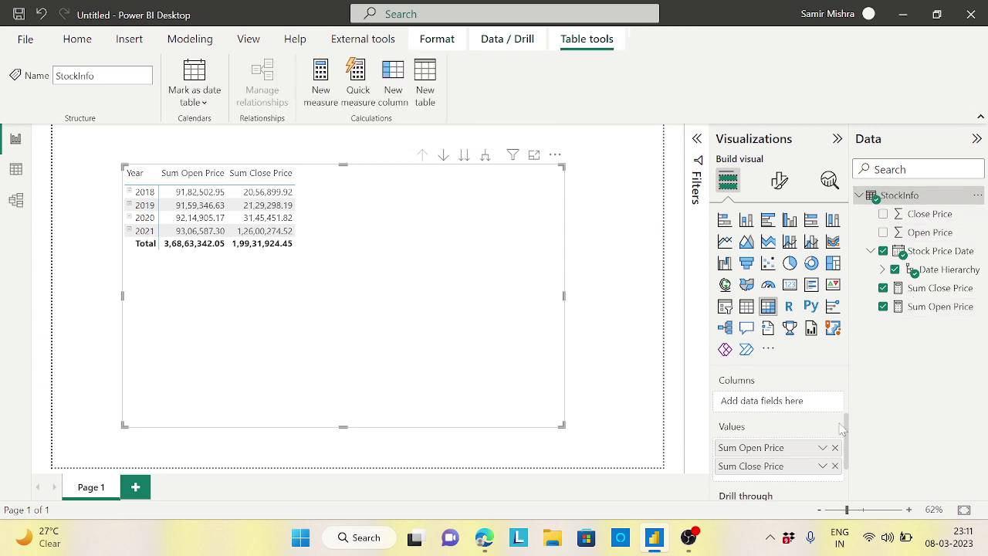
pyautogui.scroll(3, 848, 438)
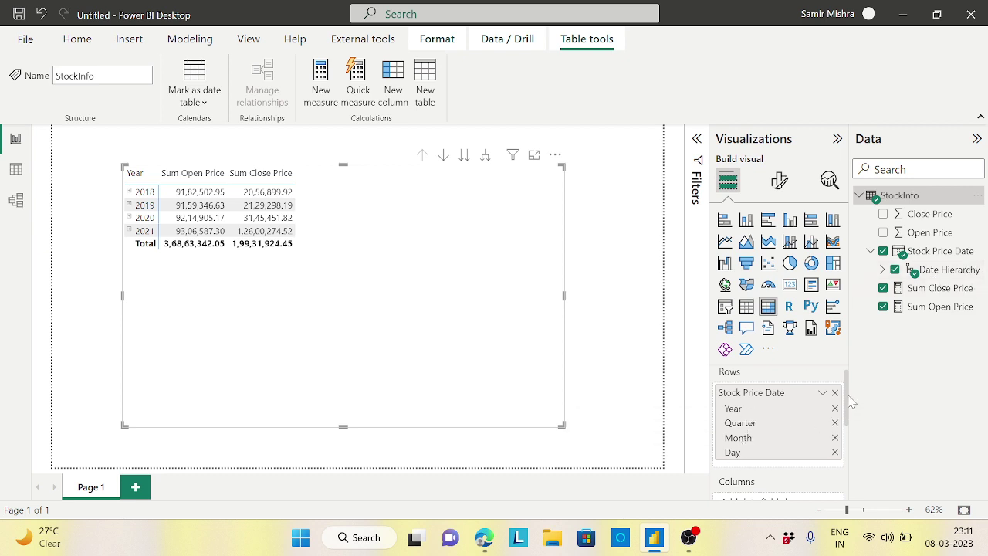
pyautogui.moveTo(851, 404); pyautogui.dragTo(849, 437)
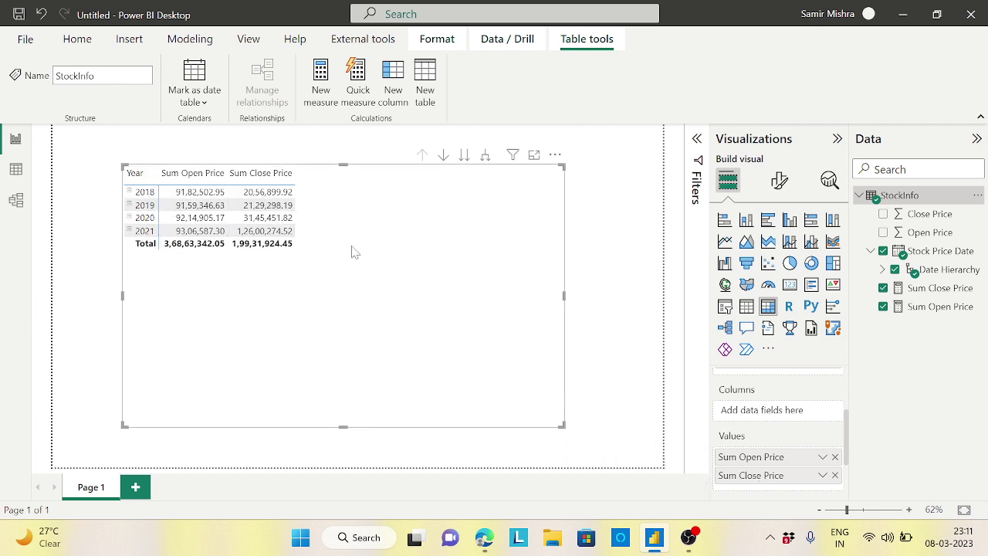
# Step: Expand the whole matrix hierarchy from year down to day level and enlarge the matrix to the page's lower edge
pyautogui.click(486, 157)
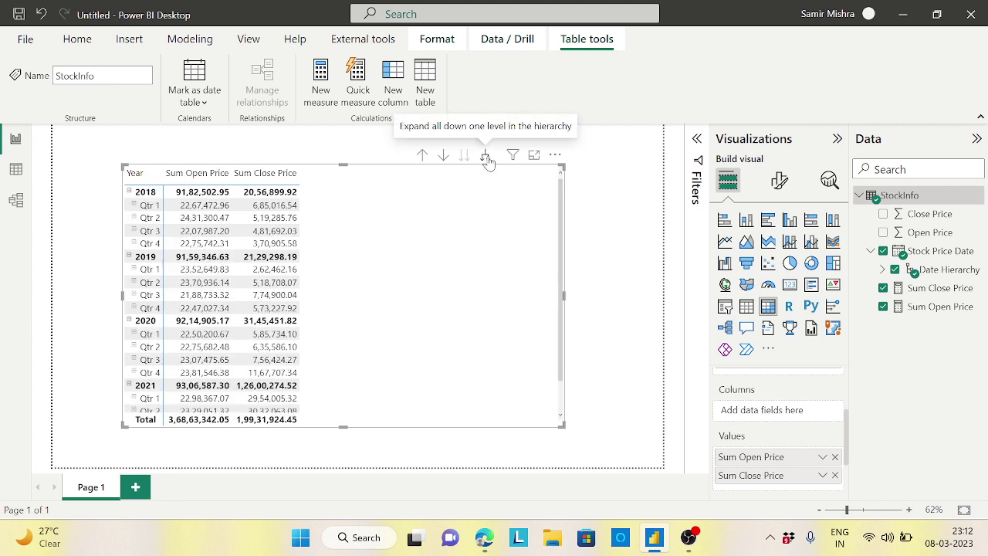
pyautogui.click(487, 158)
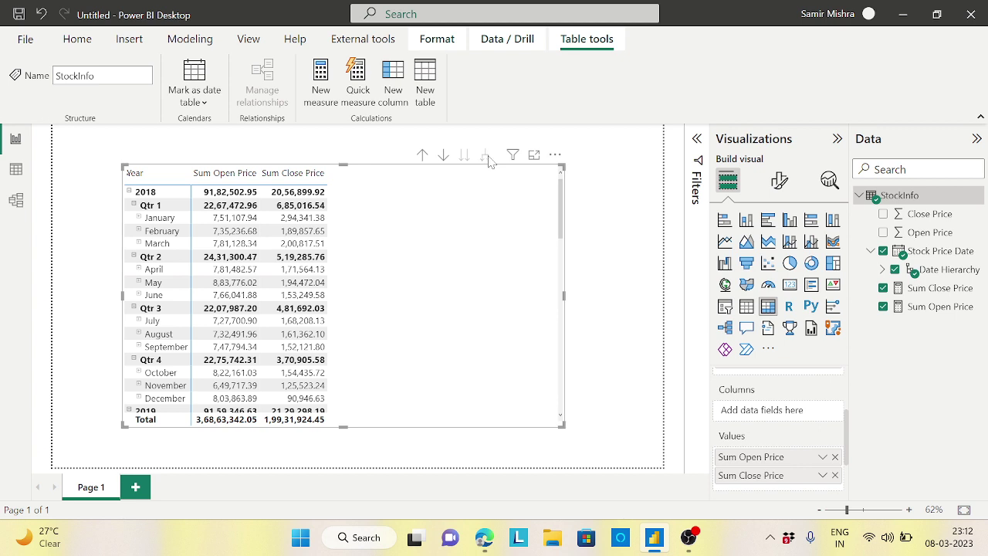
pyautogui.click(486, 158)
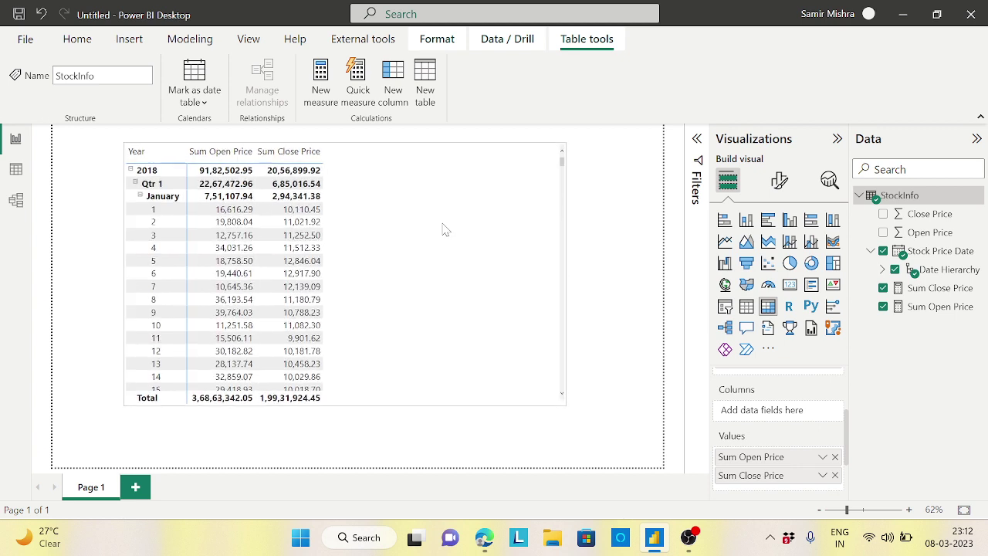
pyautogui.moveTo(563, 404); pyautogui.dragTo(575, 465)
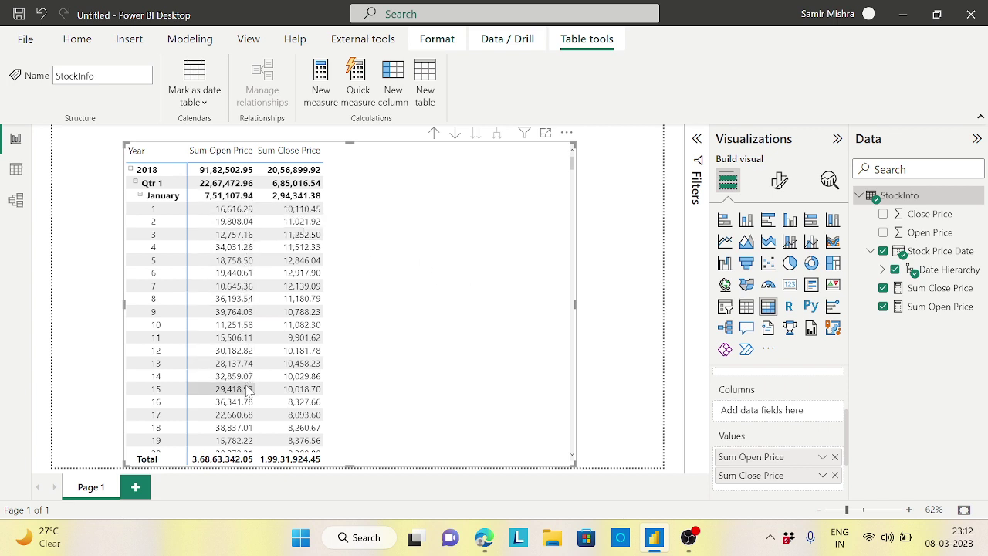
pyautogui.moveTo(572, 164)
pyautogui.mouseDown()
pyautogui.moveTo(573, 179)
pyautogui.moveTo(573, 162)
pyautogui.mouseUp()
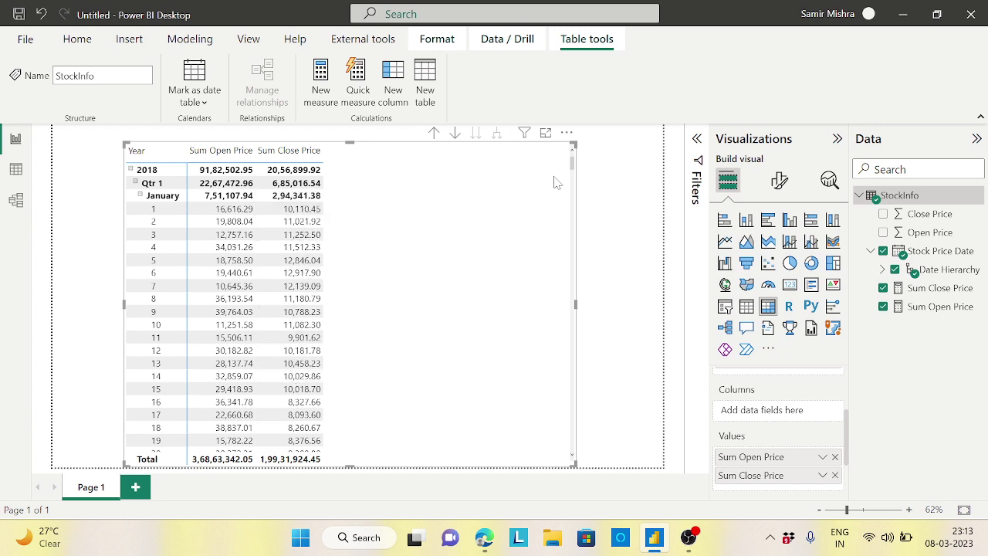
pyautogui.moveTo(574, 172); pyautogui.dragTo(574, 185)
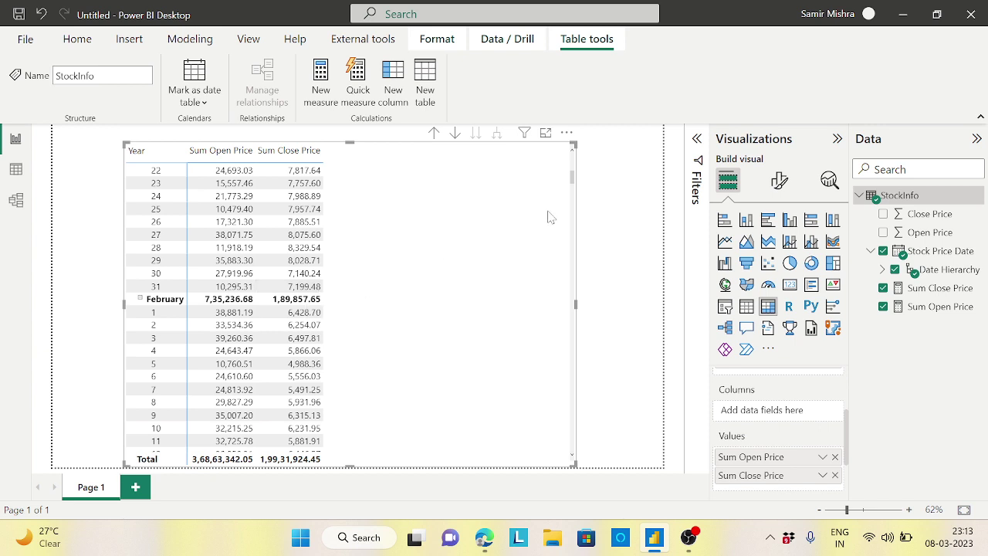
pyautogui.moveTo(571, 180); pyautogui.dragTo(571, 158)
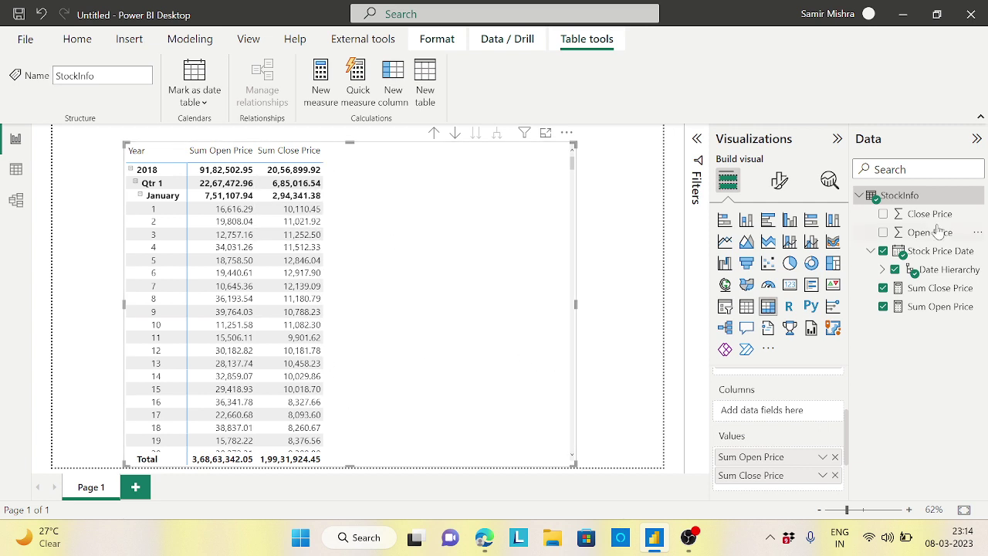
# Step: Create a StockInfo measure First Date of Interval = FIRSTDATE(StockInfo[Stock Price Date])
pyautogui.click(978, 198)
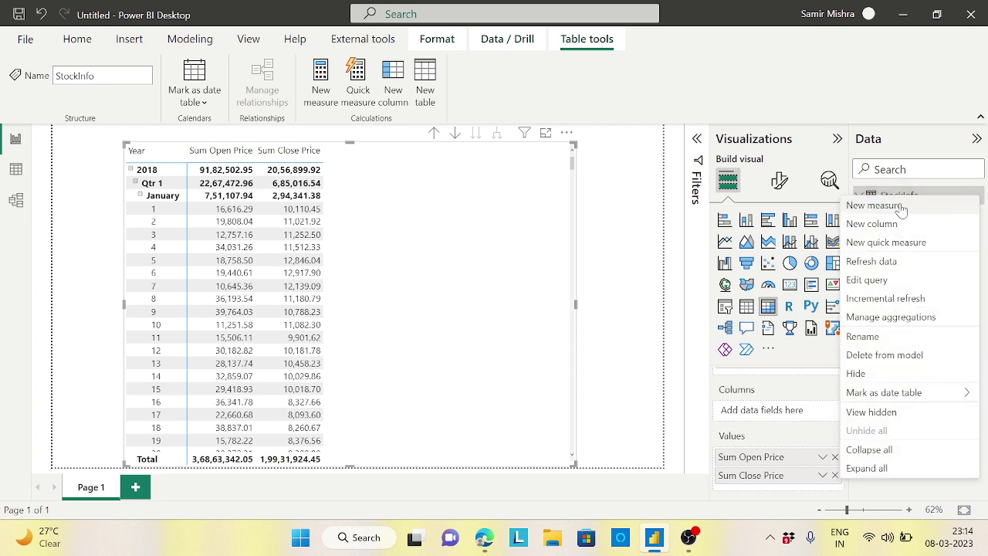
pyautogui.click(881, 203)
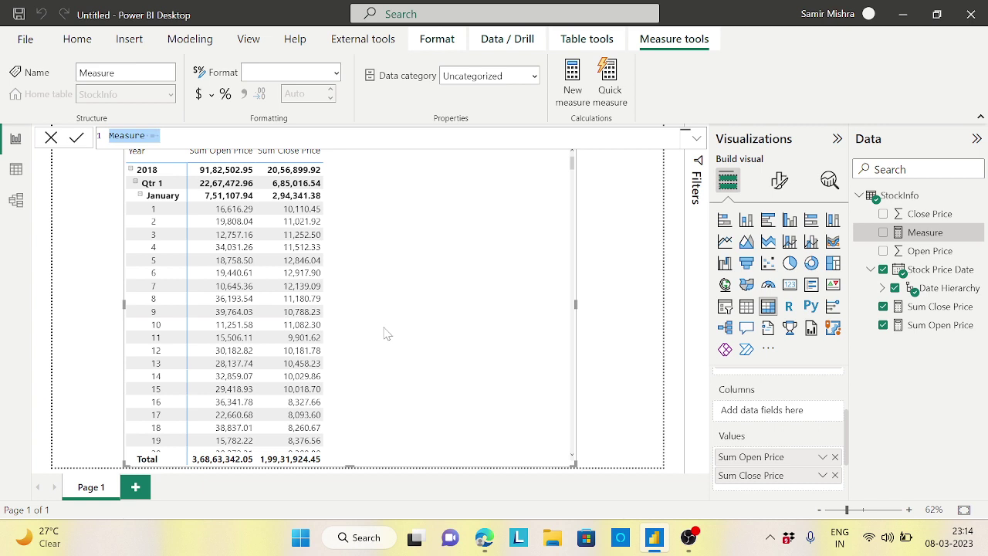
pyautogui.write('F')
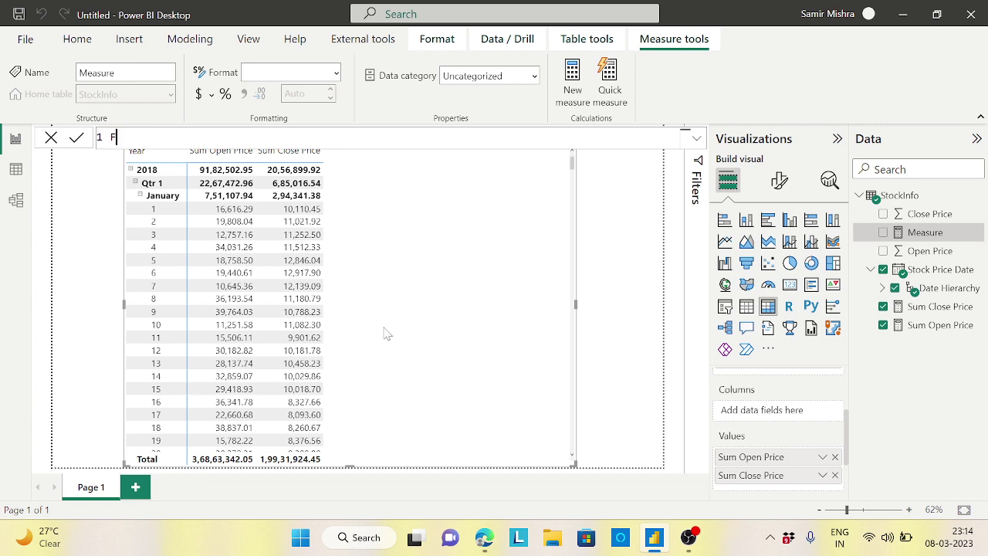
pyautogui.write('irst Date of I')
pyautogui.write('nterest')
pyautogui.press('BackSpace')
pyautogui.press('BackSpace')
pyautogui.press('BackSpace')
pyautogui.write('val')
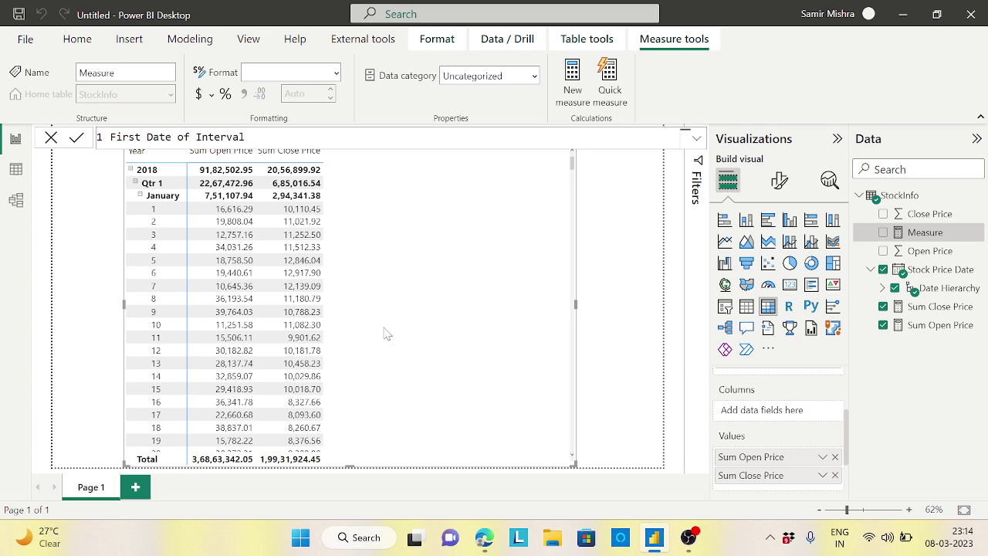
pyautogui.write('= first')
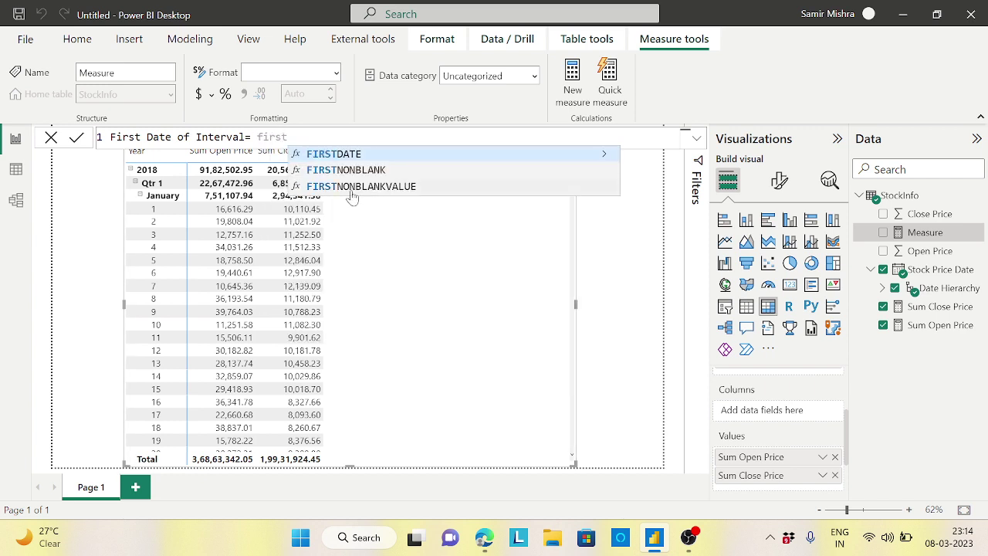
pyautogui.click(360, 155)
pyautogui.write('date')
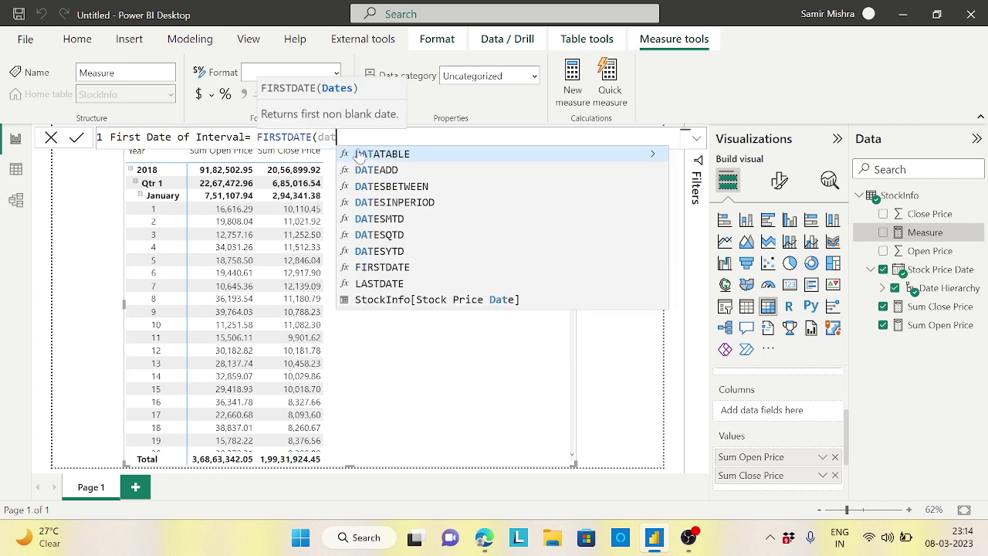
pyautogui.click(459, 284)
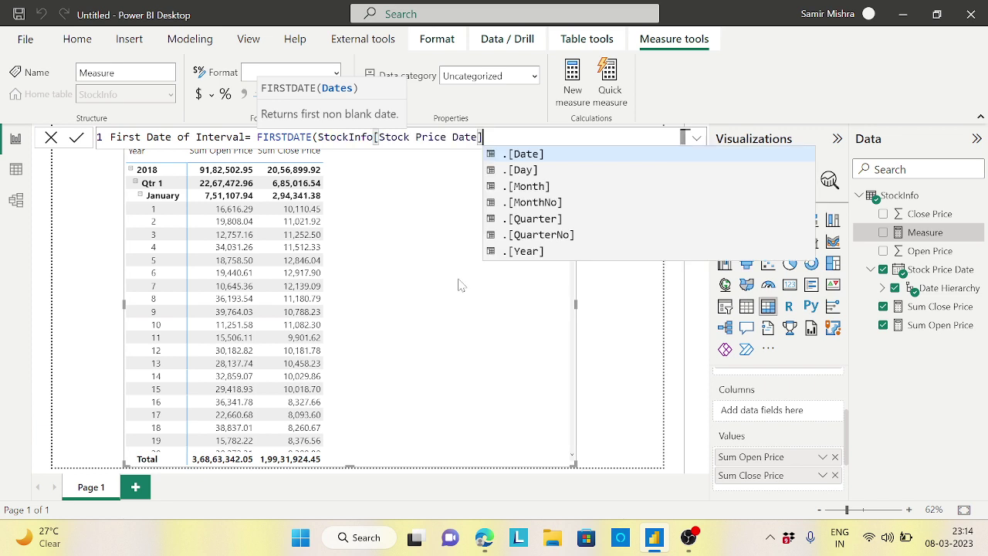
pyautogui.write(')')
pyautogui.press('Return')
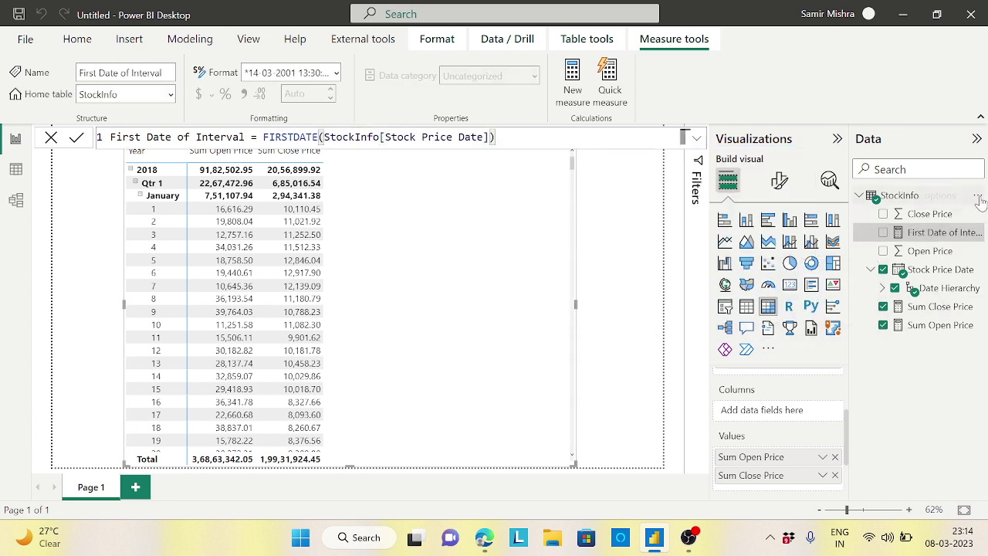
# Step: Create a StockInfo measure Last Date of Interval = LASTDATE(StockInfo[Stock Price Date])
pyautogui.click(978, 195)
pyautogui.click(899, 207)
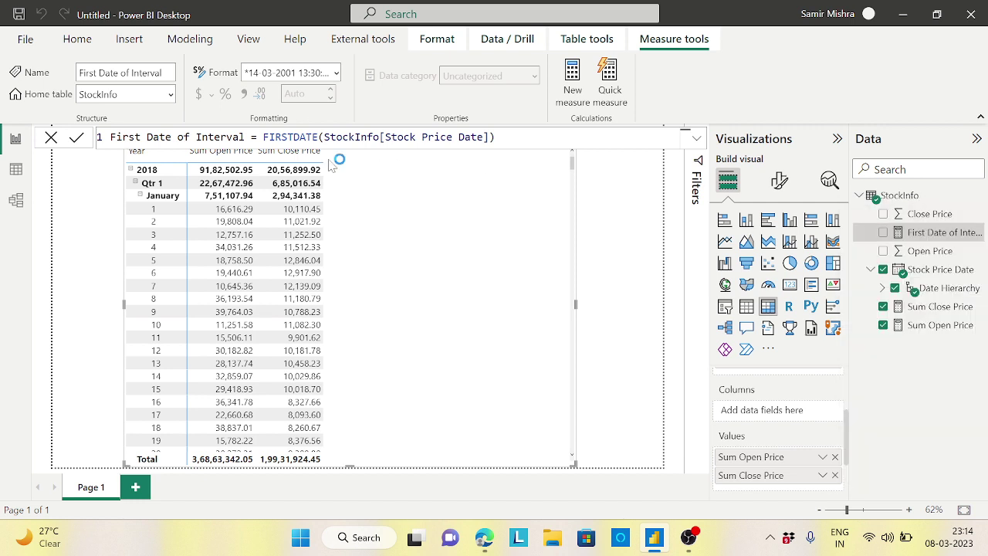
pyautogui.write('Las')
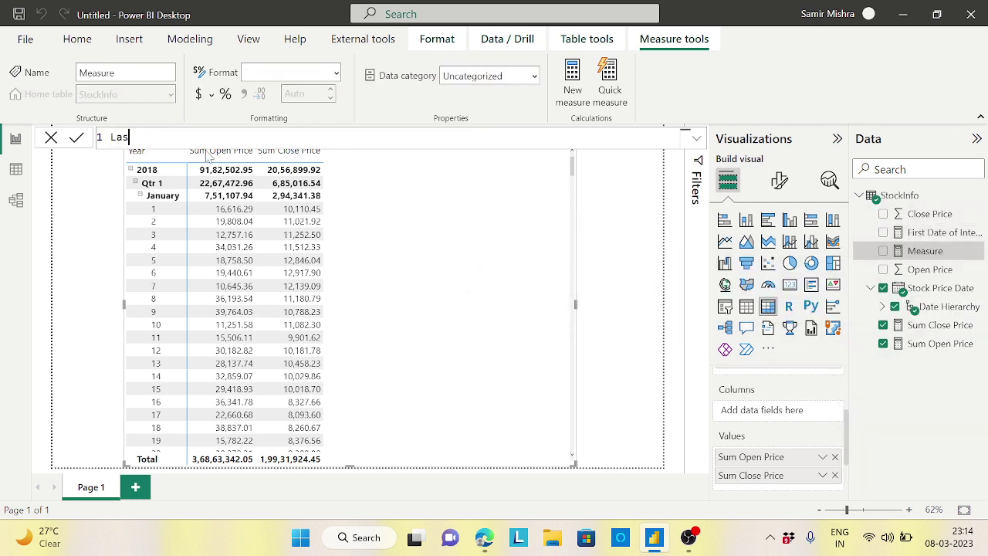
pyautogui.write('t Date of Interval= Lastdate')
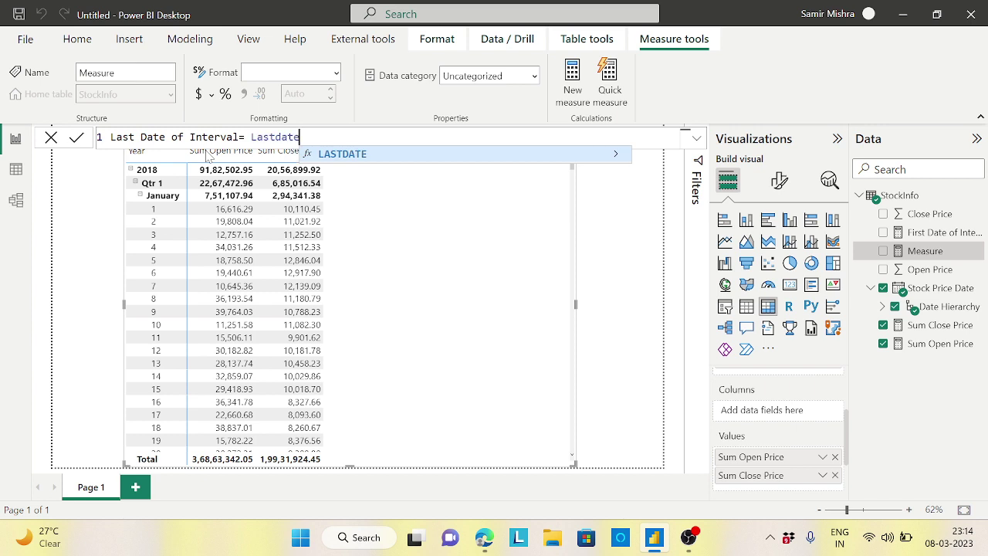
pyautogui.click(360, 156)
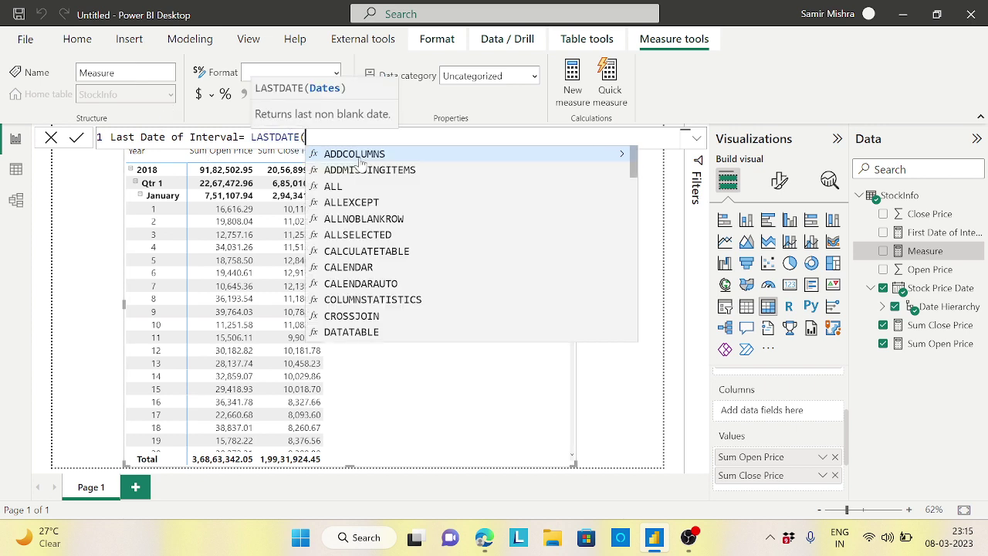
pyautogui.write('date')
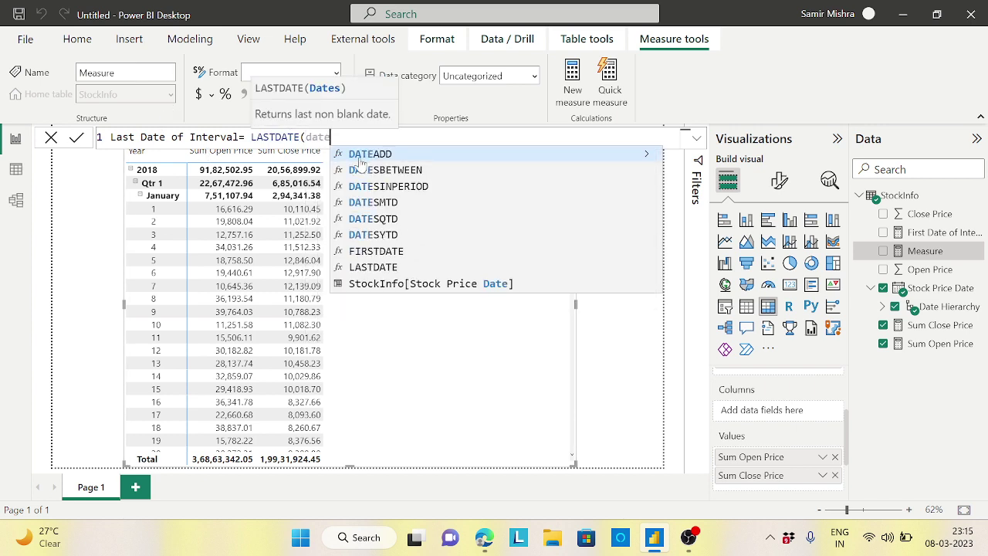
pyautogui.click(431, 283)
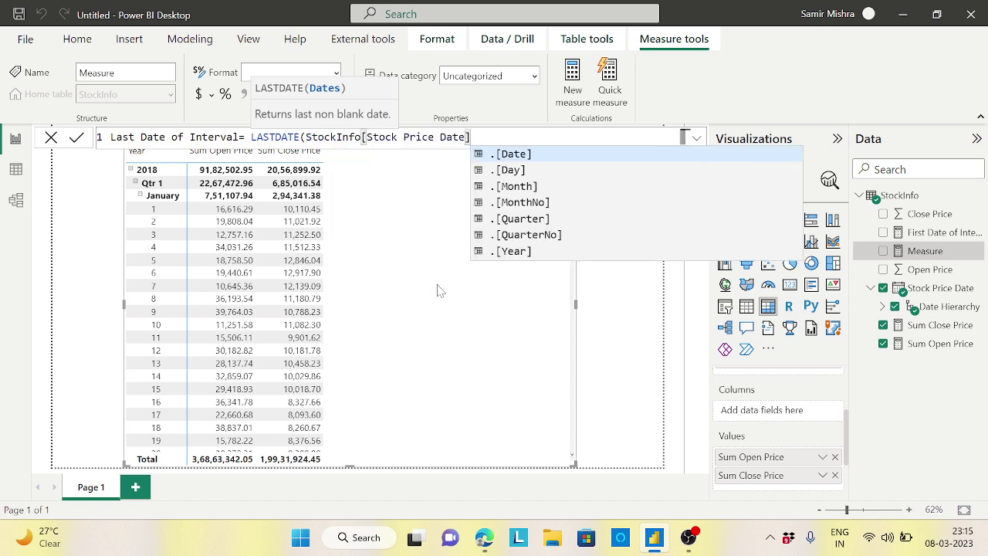
pyautogui.write(')')
pyautogui.press('Return')
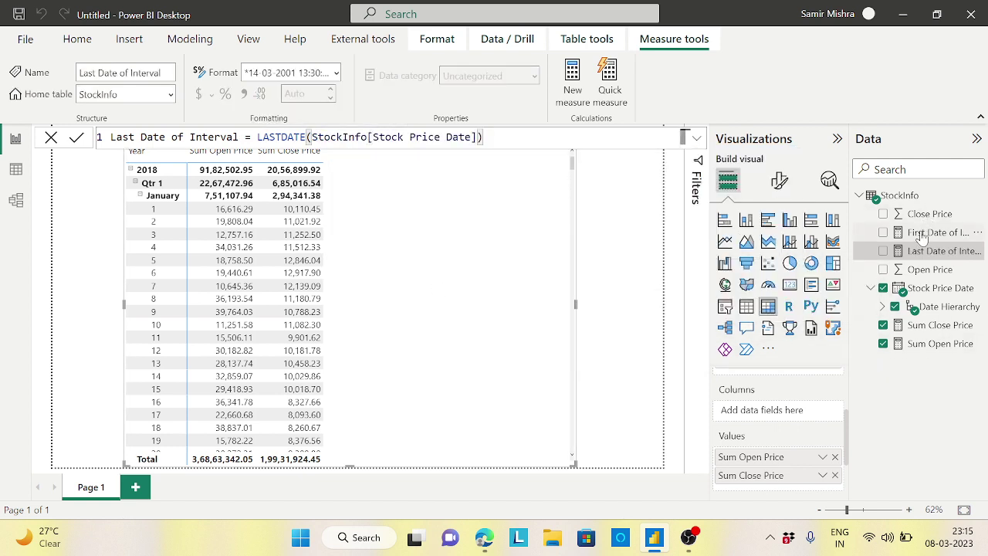
# Step: Add the First Date of Interval and Last Date of Interval measures to the matrix as value columns
pyautogui.moveTo(938, 233); pyautogui.dragTo(407, 244)
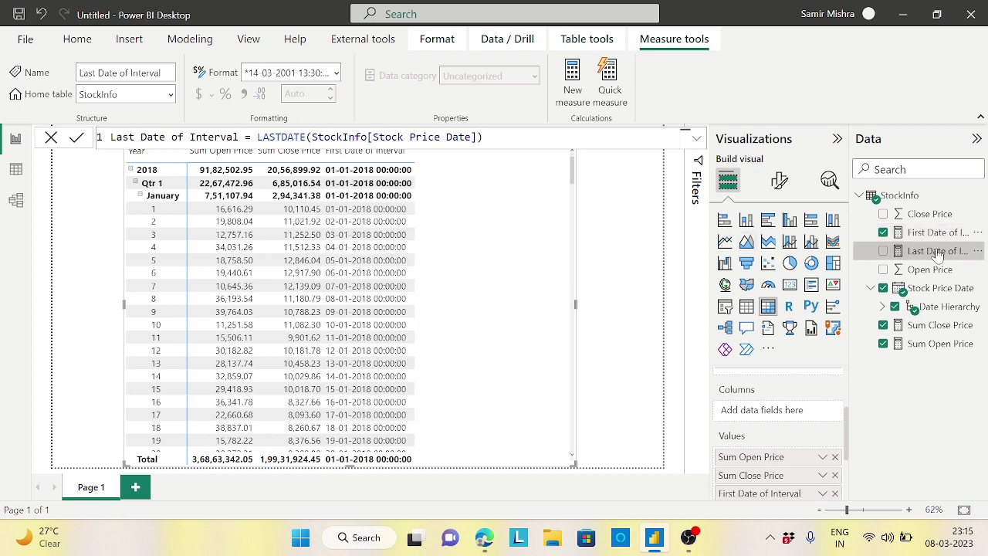
pyautogui.moveTo(938, 251); pyautogui.dragTo(500, 249)
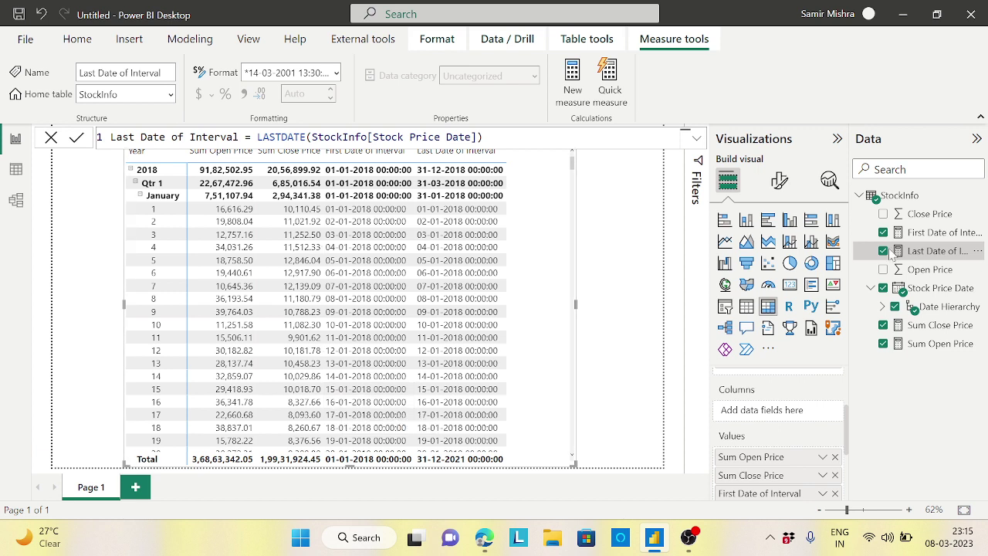
# Step: Change the measure name in the First Date of Interval formula to Open Price Corrected
pyautogui.click(944, 232)
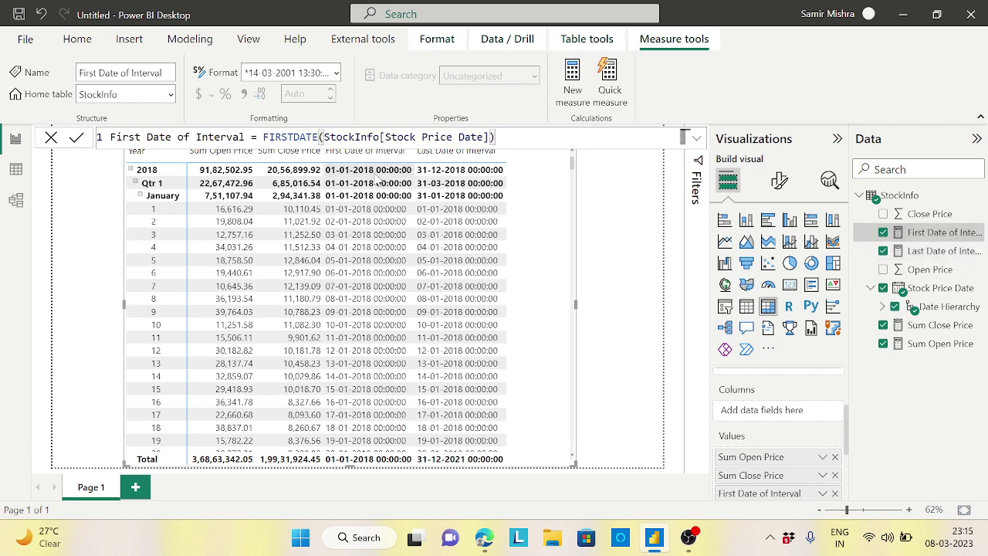
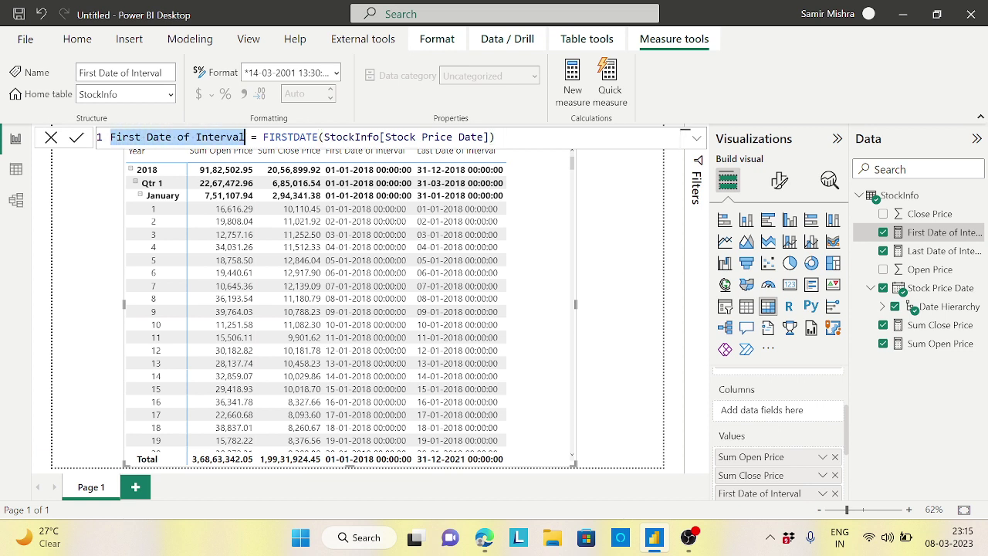
pyautogui.write('Open Price')
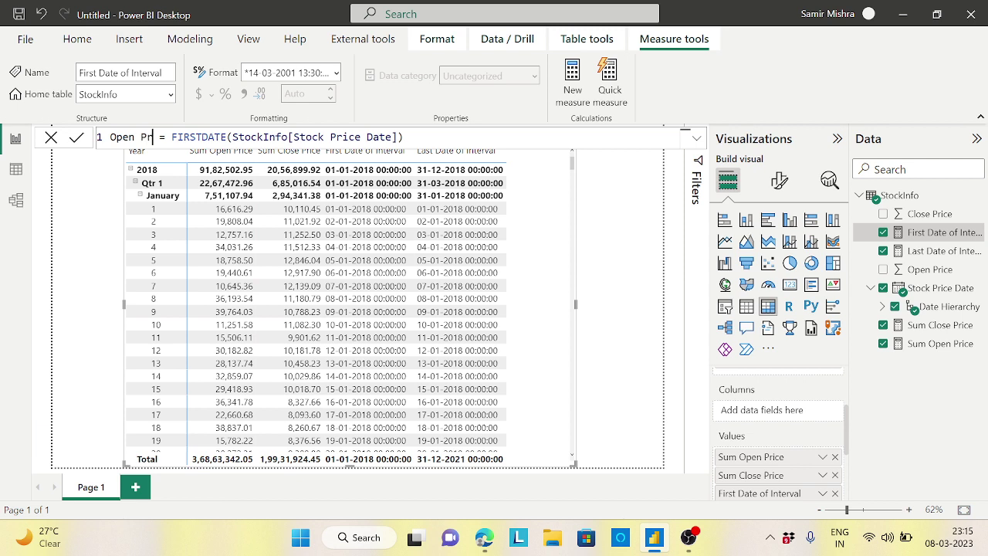
pyautogui.write(' Correc')
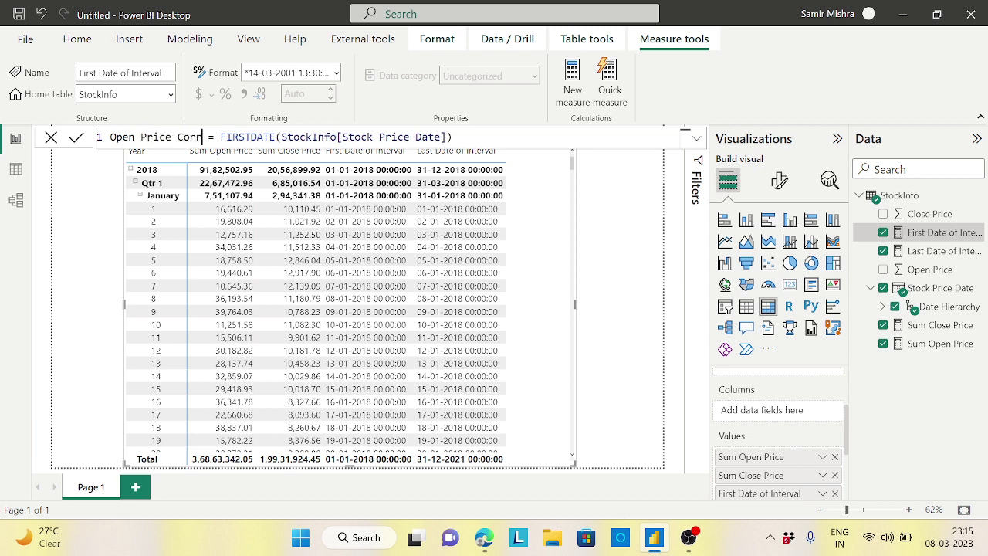
pyautogui.write('ted')
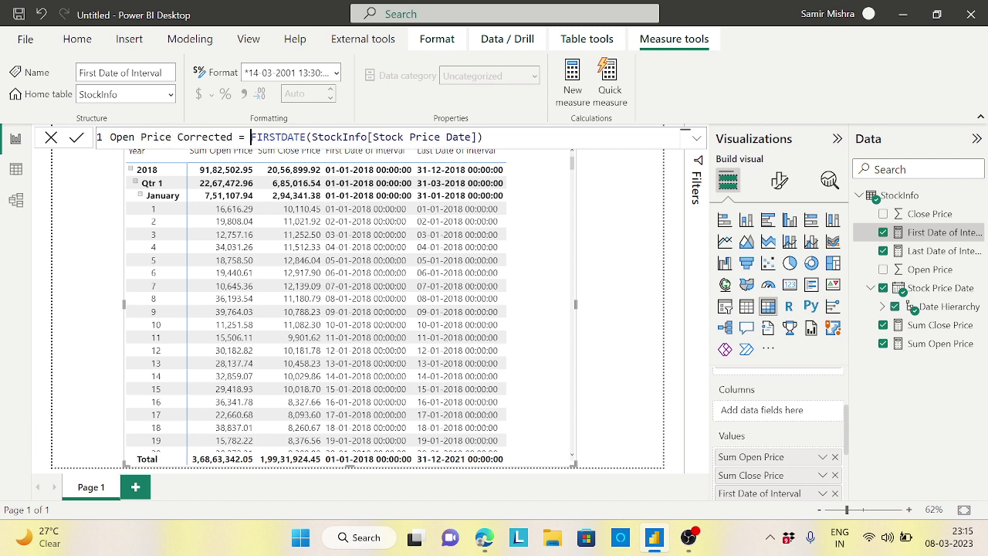
# Step: Insert CALCULATE( with [Sum Open Price] as its expression on new lines before FIRSTDATE in the Open Price Corrected formula
pyautogui.hotkey('shift', 'Return')
pyautogui.hotkey('shift', 'Return')
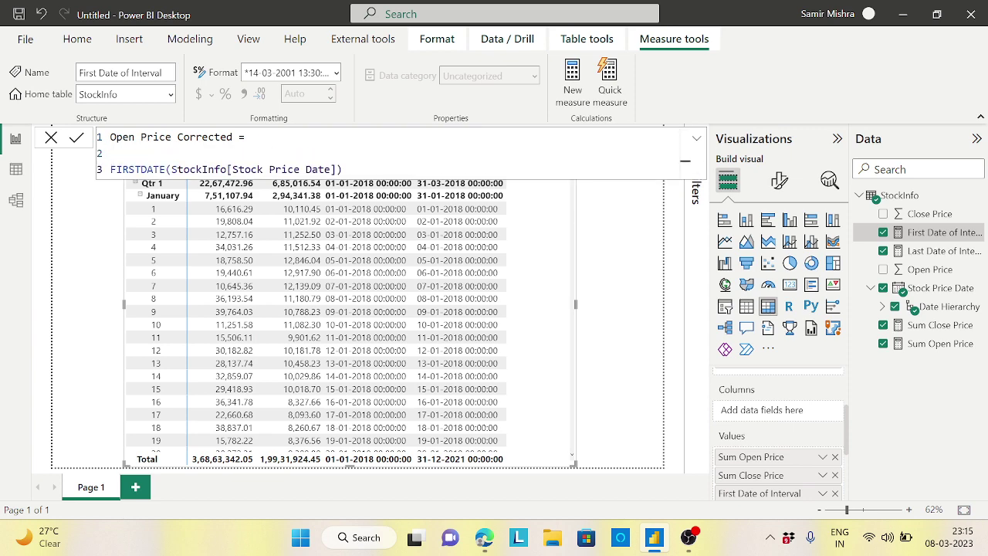
pyautogui.hotkey('shift', 'Return')
pyautogui.write('CALCULATE(')
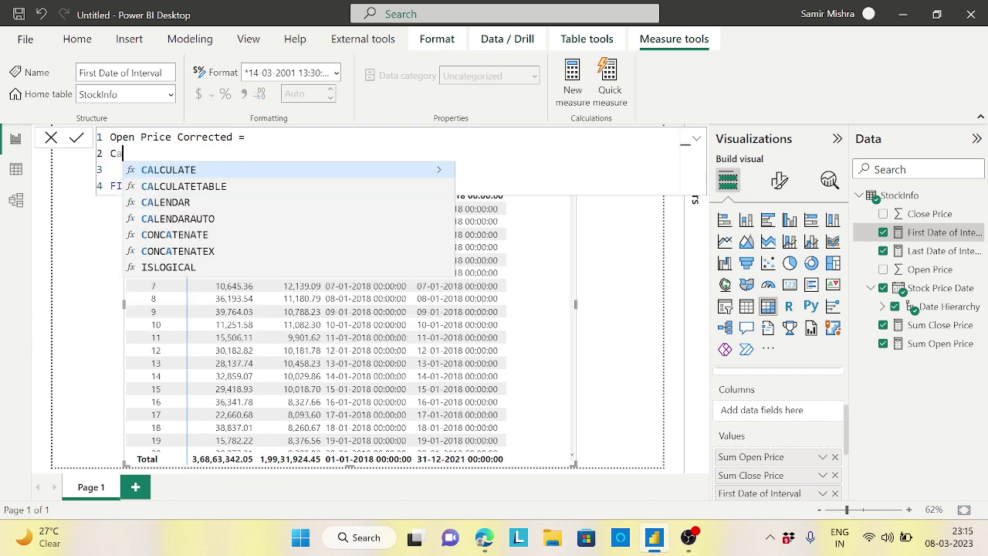
pyautogui.hotkey('shift', 'Return')
pyautogui.write('[su')
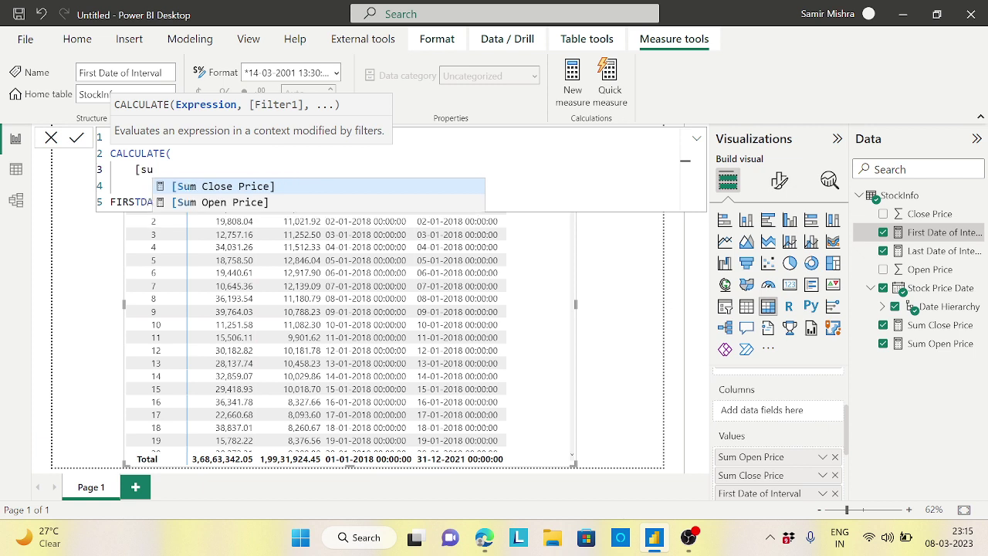
pyautogui.press('Down')
pyautogui.press('Tab')
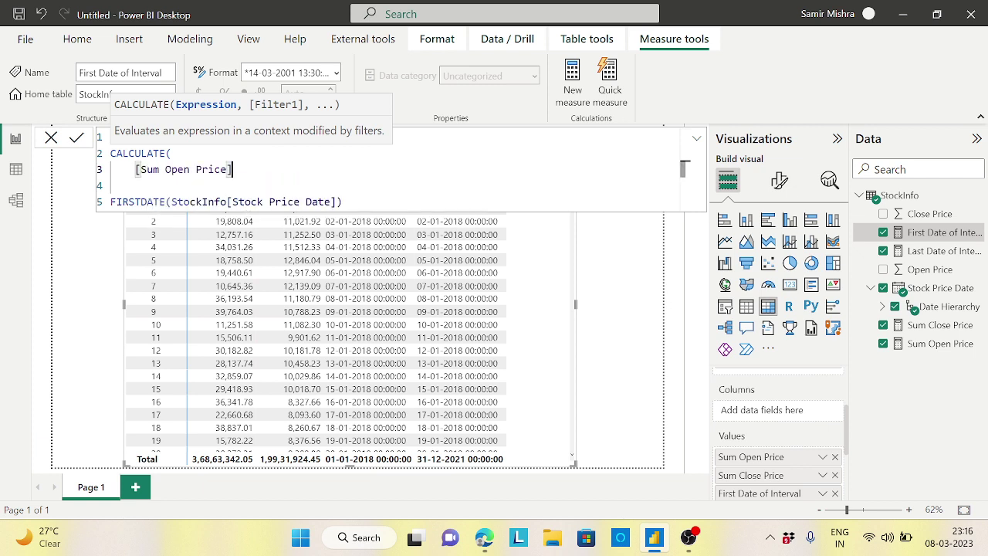
pyautogui.write(',')
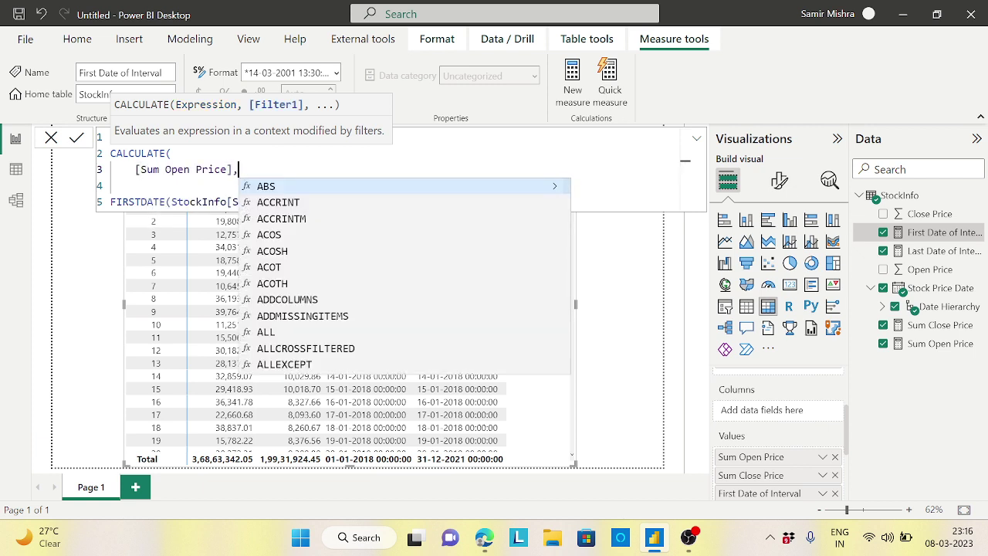
pyautogui.doubleClick(137, 202)
pyautogui.press('BackSpace')
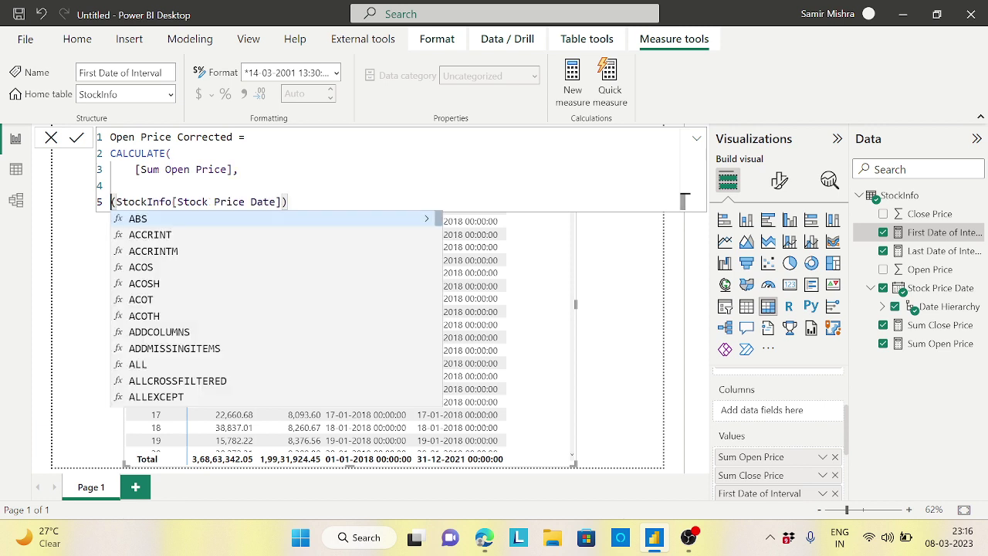
pyautogui.hotkey('ctrl', 'z')
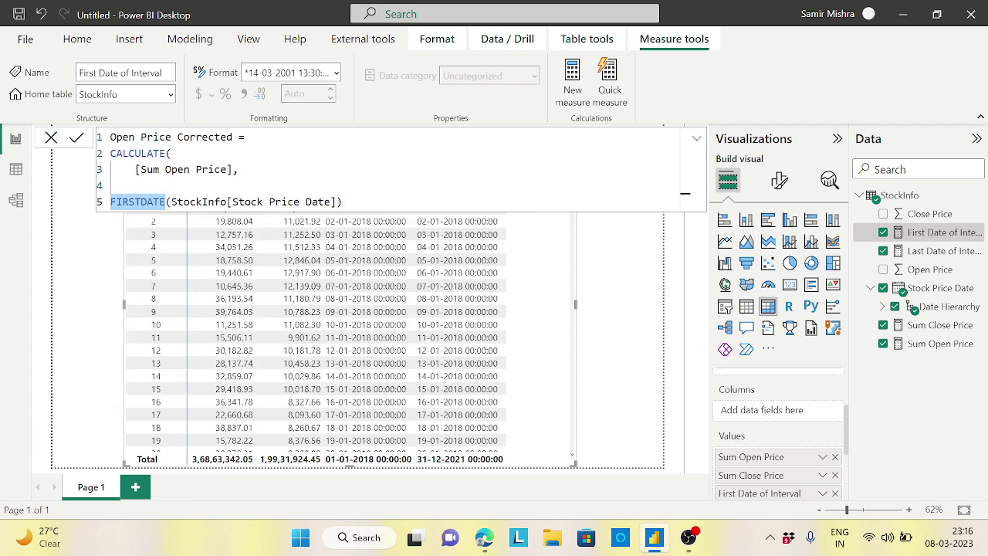
# Step: Make FIRSTDATE(StockInfo[Stock Price Date]) the indented filter argument, close the CALCULATE parenthesis and commit the Open Price Corrected measure
pyautogui.click(110, 201)
pyautogui.press('BackSpace')
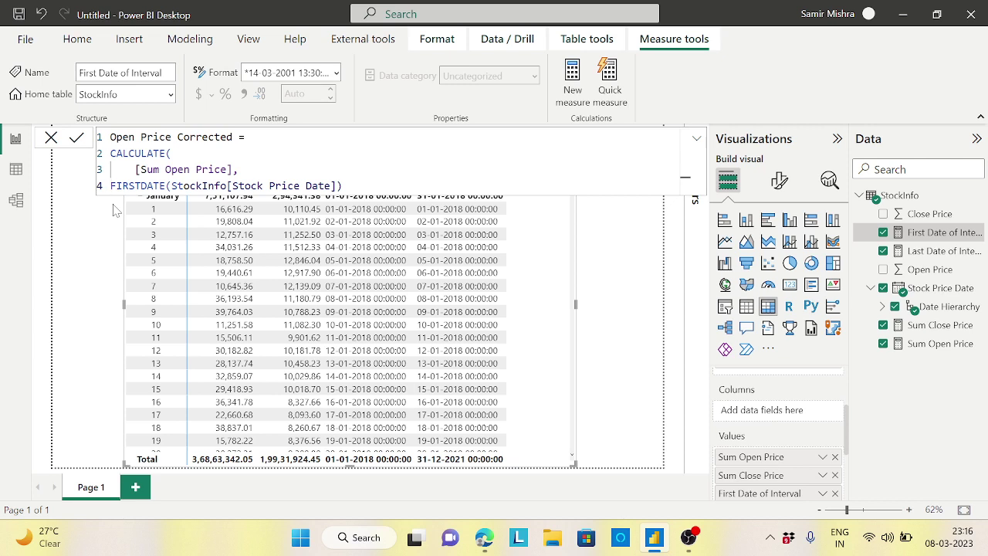
pyautogui.press('Tab')
pyautogui.press('End')
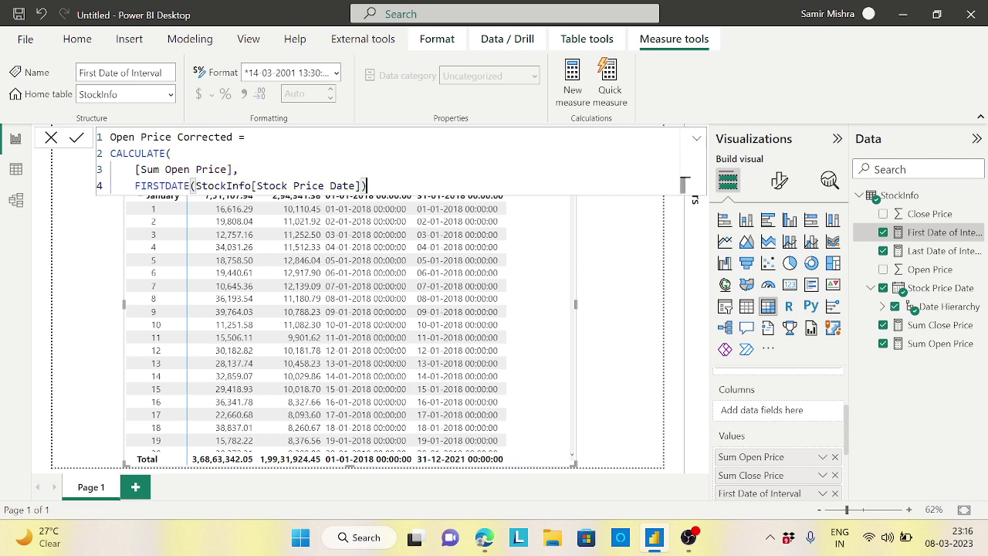
pyautogui.press('Return')
pyautogui.write(')')
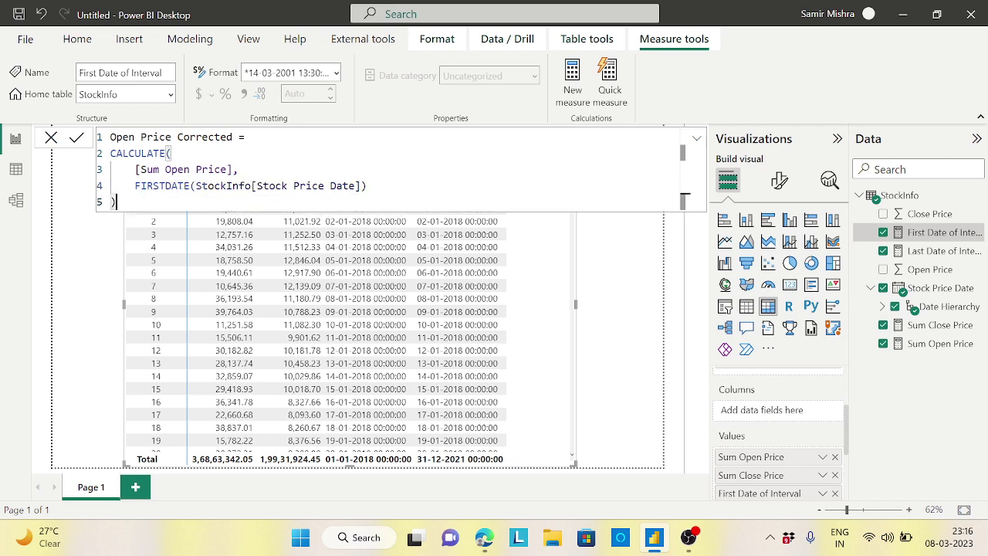
pyautogui.press('Return')
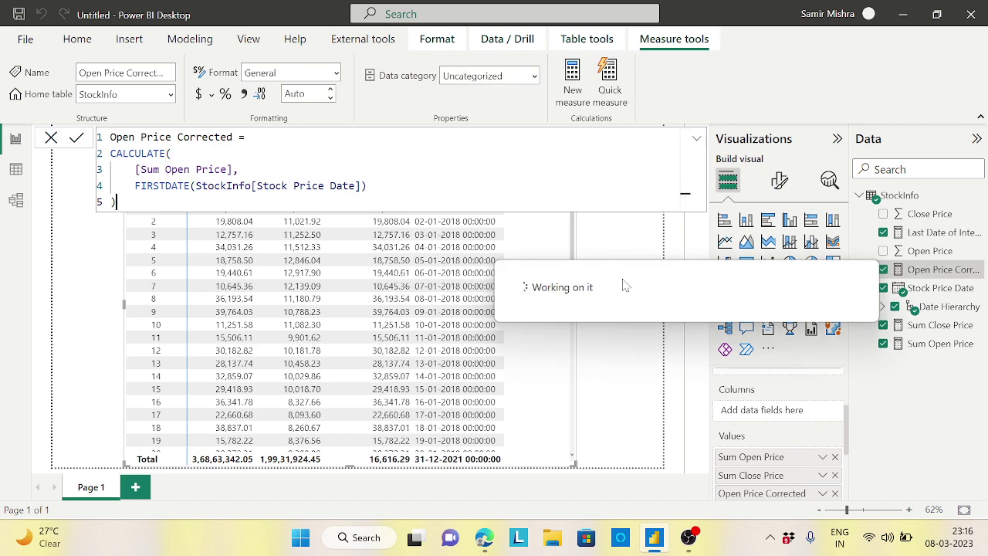
pyautogui.click(910, 204)
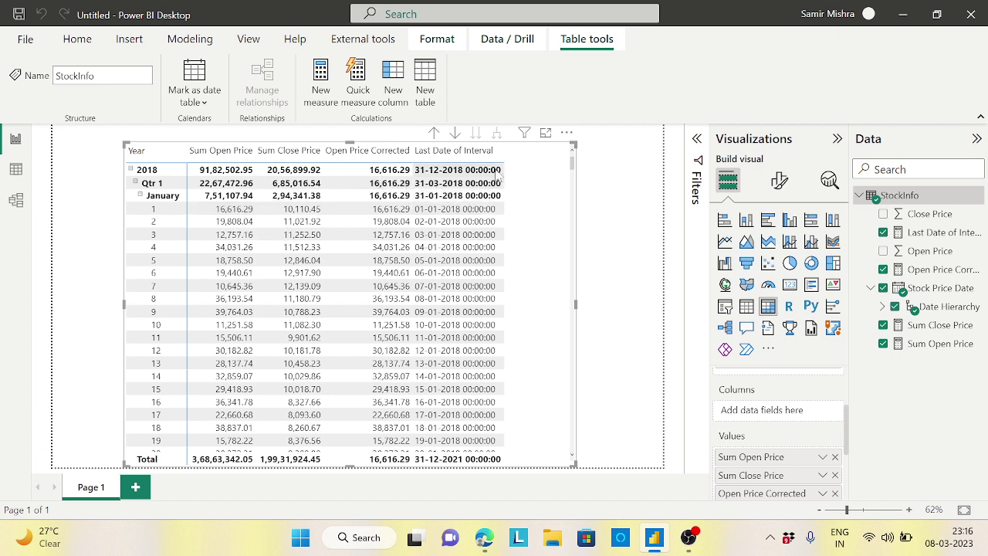
# Step: Change the measure name in the Last Date of Interval formula to Close Price Corrected
pyautogui.click(938, 232)
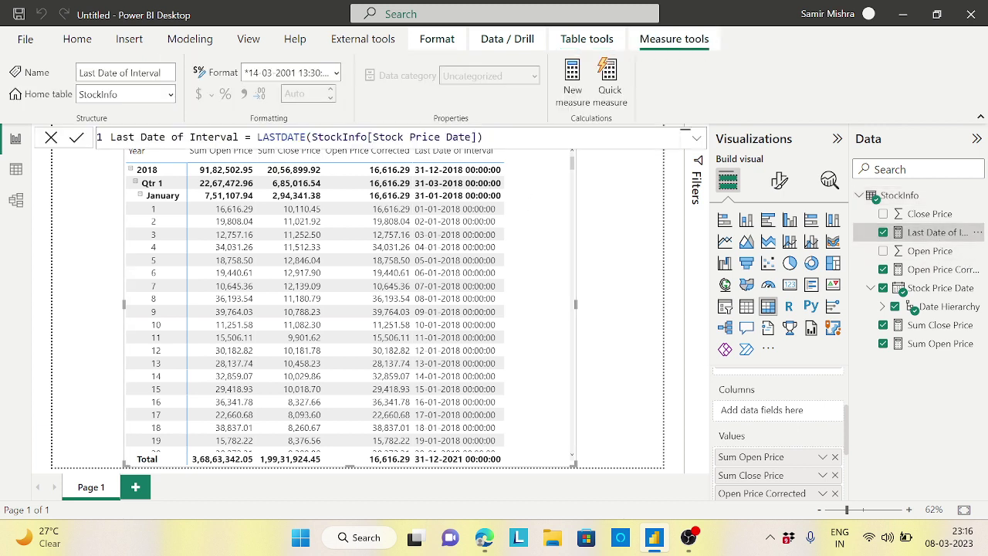
pyautogui.moveTo(239, 136); pyautogui.dragTo(109, 137)
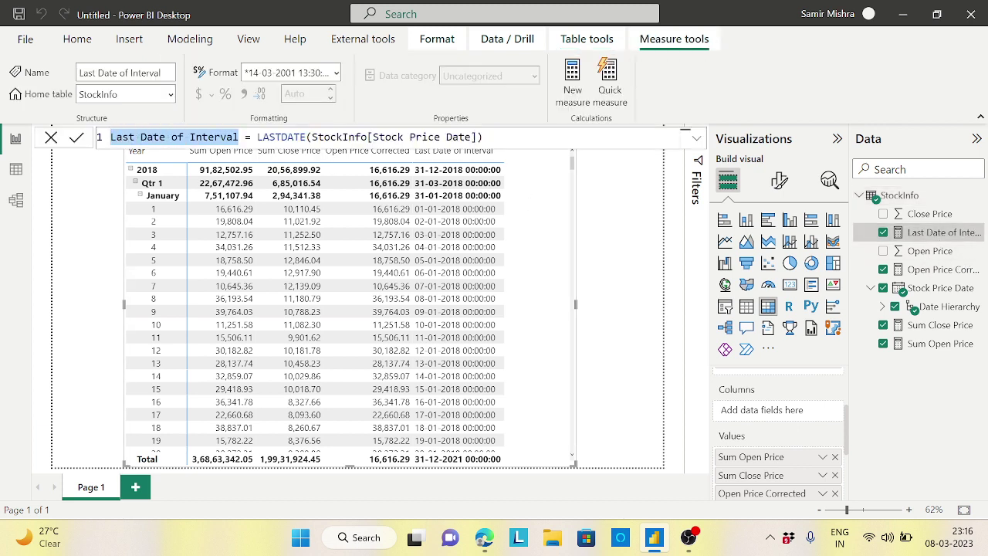
pyautogui.write('Close Pric')
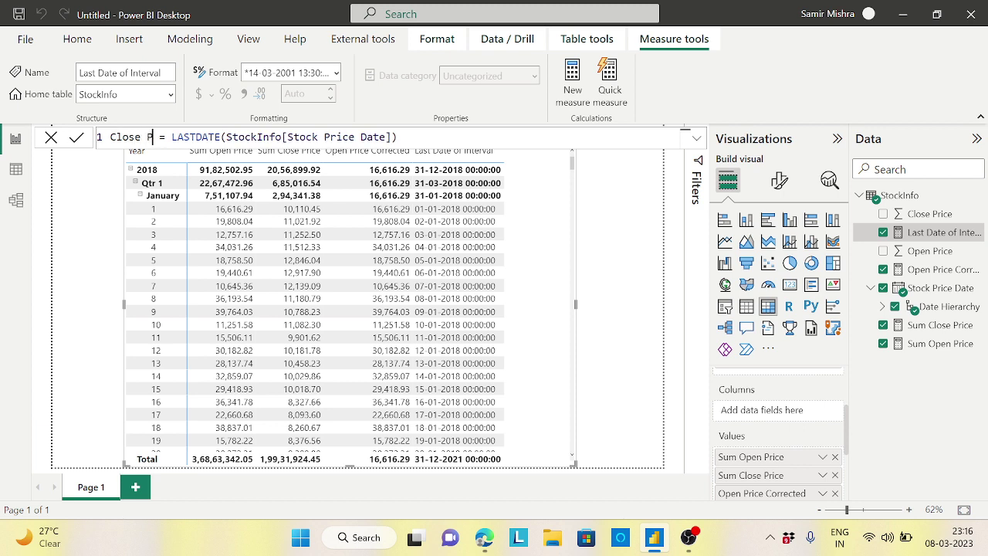
pyautogui.write('e Corec')
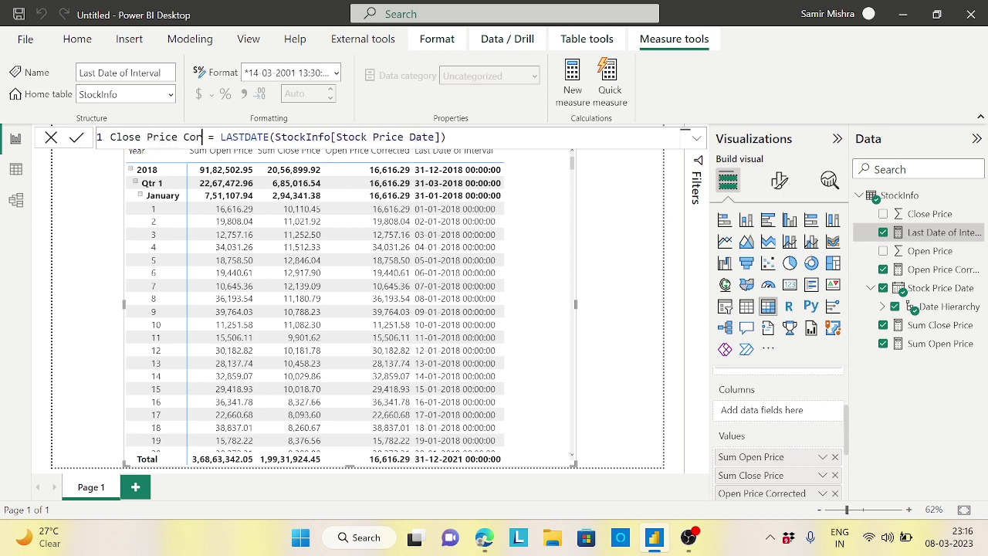
pyautogui.press('BackSpace')
pyautogui.press('BackSpace')
pyautogui.write('recte')
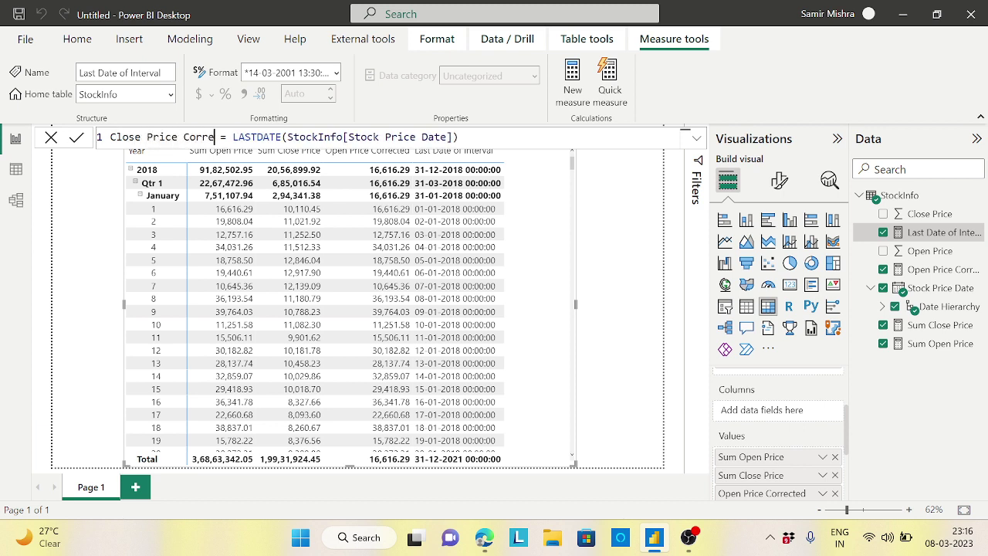
pyautogui.write('d')
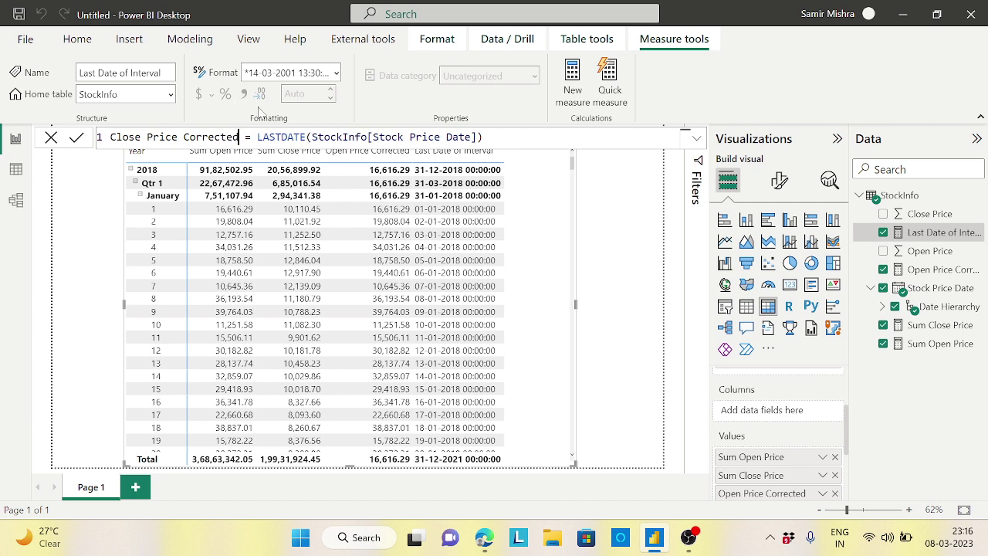
# Step: Insert CALCULATE( with [Sum Close Price] as its expression on new lines before LASTDATE in the Close Price Corrected formula
pyautogui.hotkey('shift', 'Return')
pyautogui.hotkey('shift', 'Return')
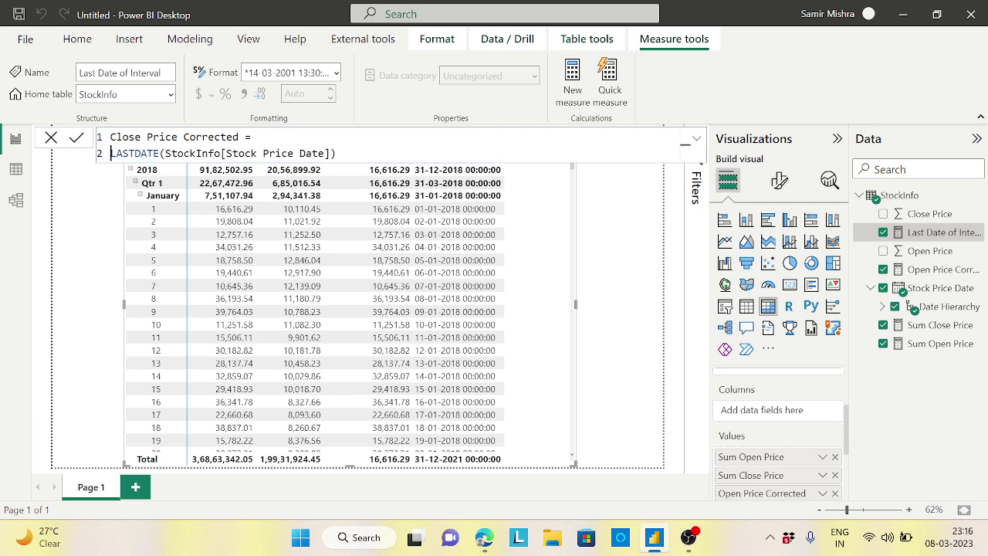
pyautogui.hotkey('shift', 'Return')
pyautogui.write('CALCULATE(')
pyautogui.hotkey('shift', 'Return')
pyautogui.write('[c')
pyautogui.press('BackSpace')
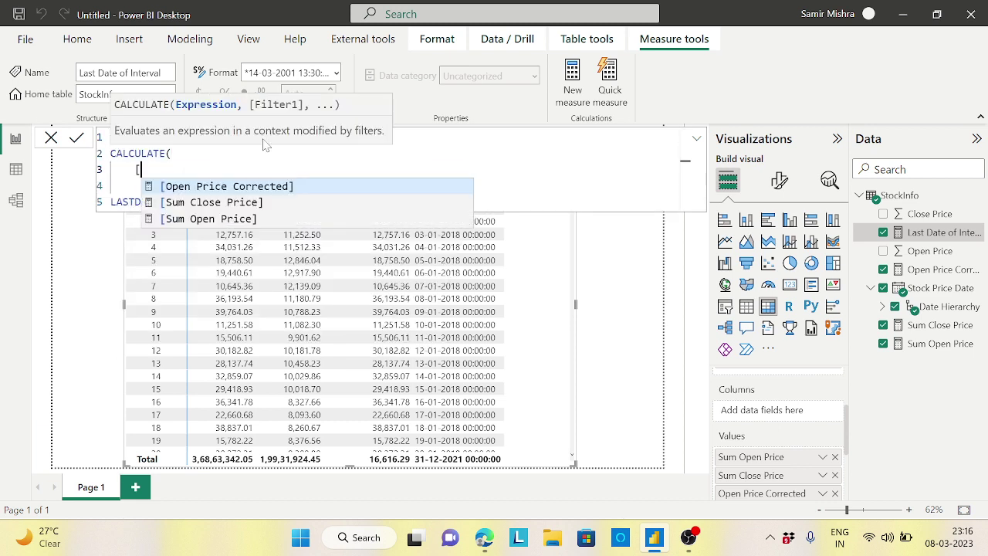
pyautogui.click(248, 203)
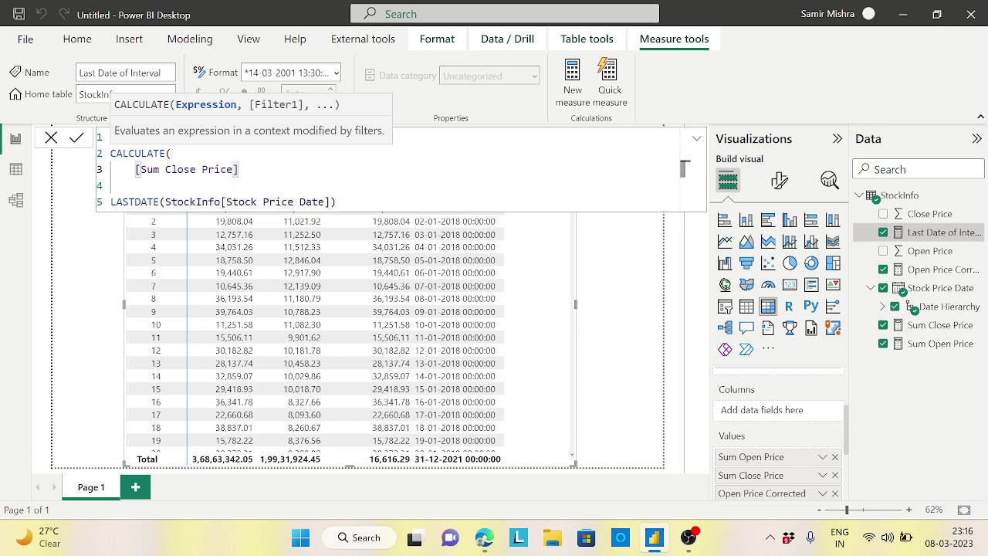
pyautogui.write(',')
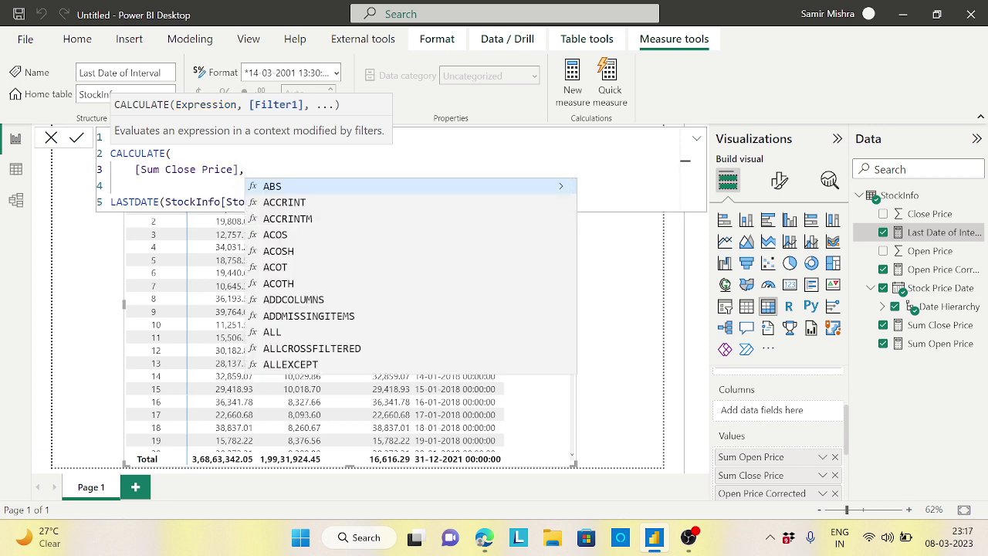
# Step: Make LASTDATE(StockInfo[Stock Price Date]) the indented filter argument, close the CALCULATE parenthesis and commit the Close Price Corrected measure
pyautogui.click(110, 201)
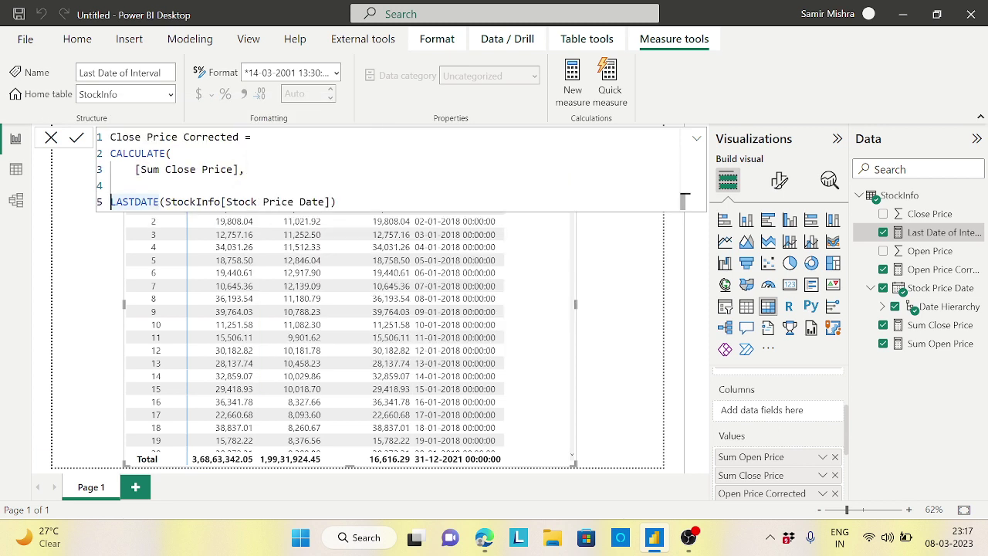
pyautogui.press('BackSpace')
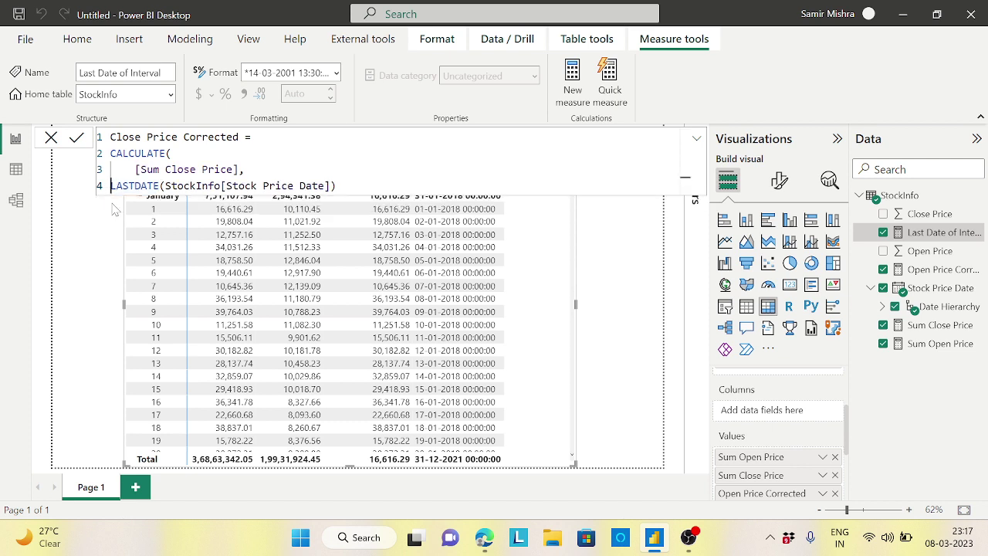
pyautogui.press('Tab')
pyautogui.press('End')
pyautogui.press('Return')
pyautogui.write(')')
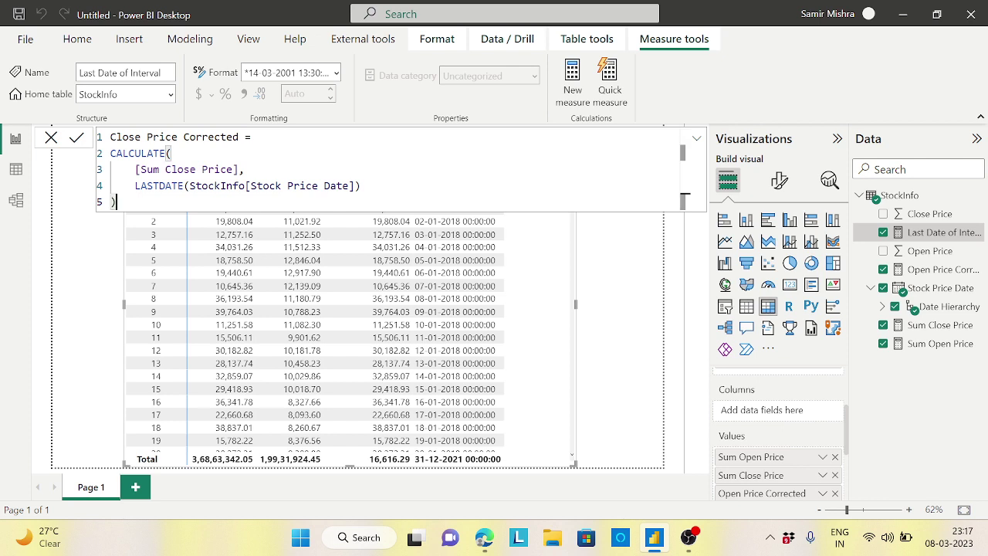
pyautogui.press('Return')
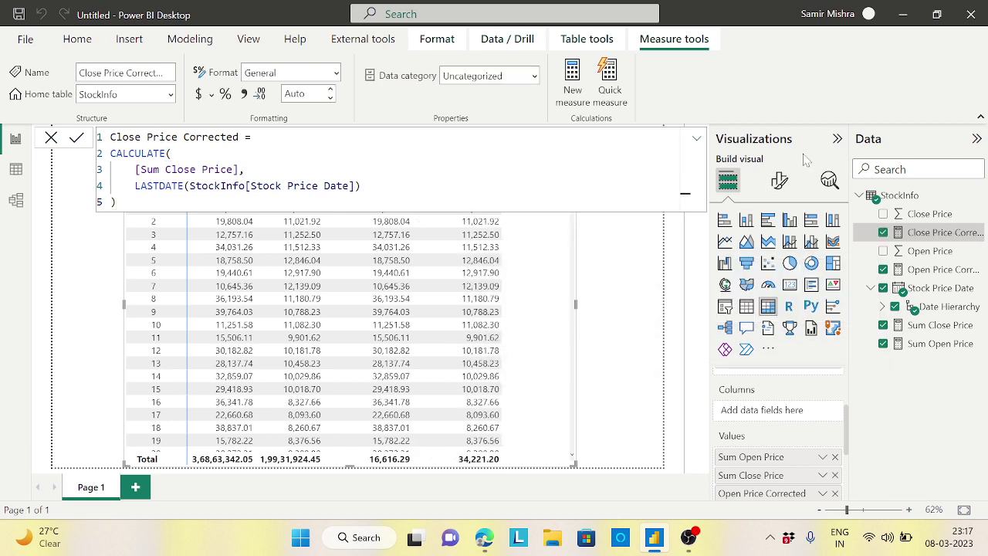
pyautogui.click(911, 198)
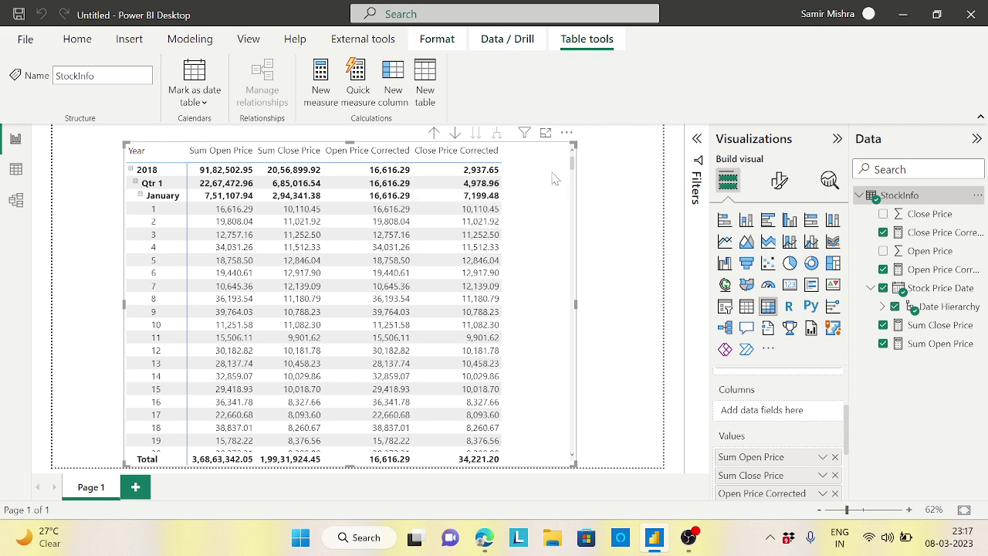
# Step: Compare the corrected open and close prices at month, quarter and year level with the daily rows of the matrix
pyautogui.moveTo(571, 169); pyautogui.dragTo(573, 180)
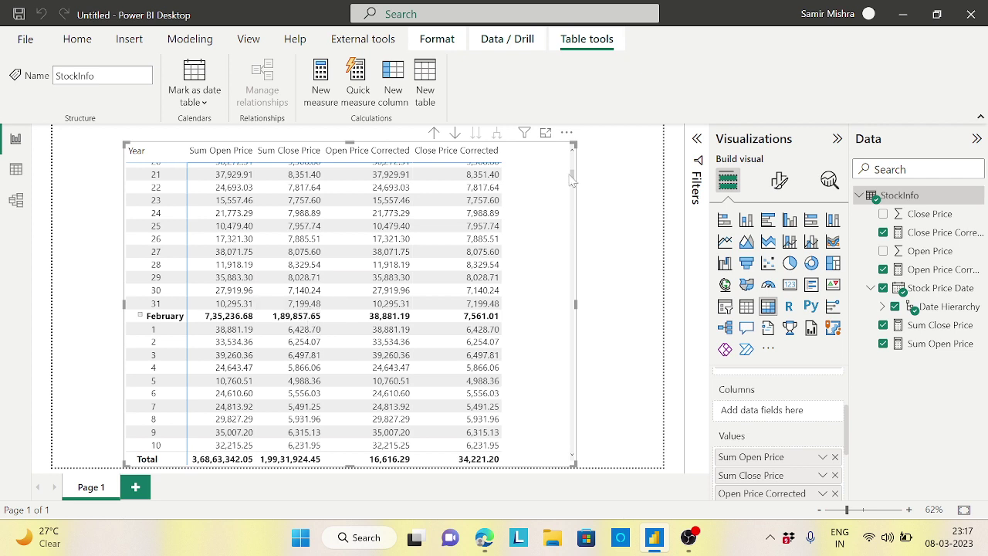
pyautogui.moveTo(576, 179); pyautogui.dragTo(573, 164)
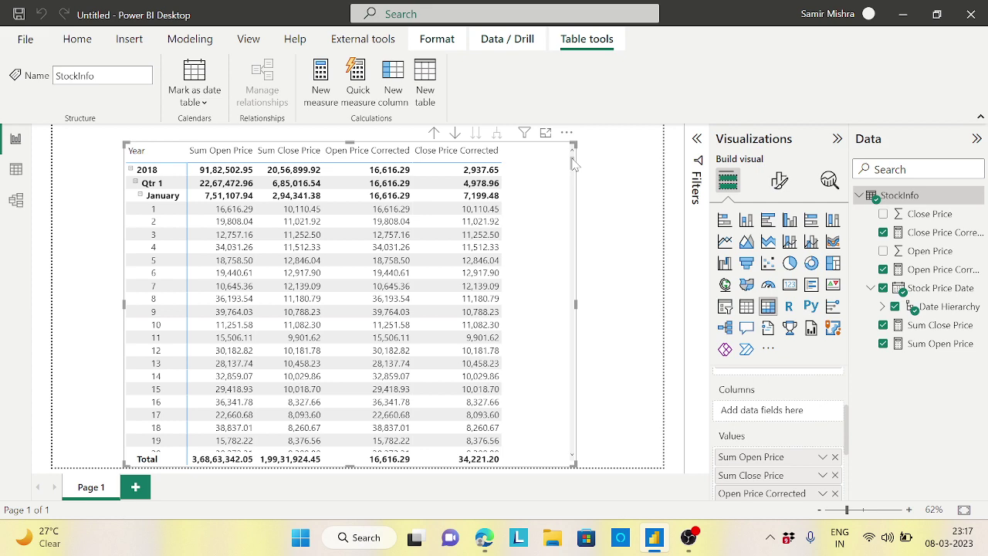
pyautogui.moveTo(572, 162); pyautogui.dragTo(585, 211)
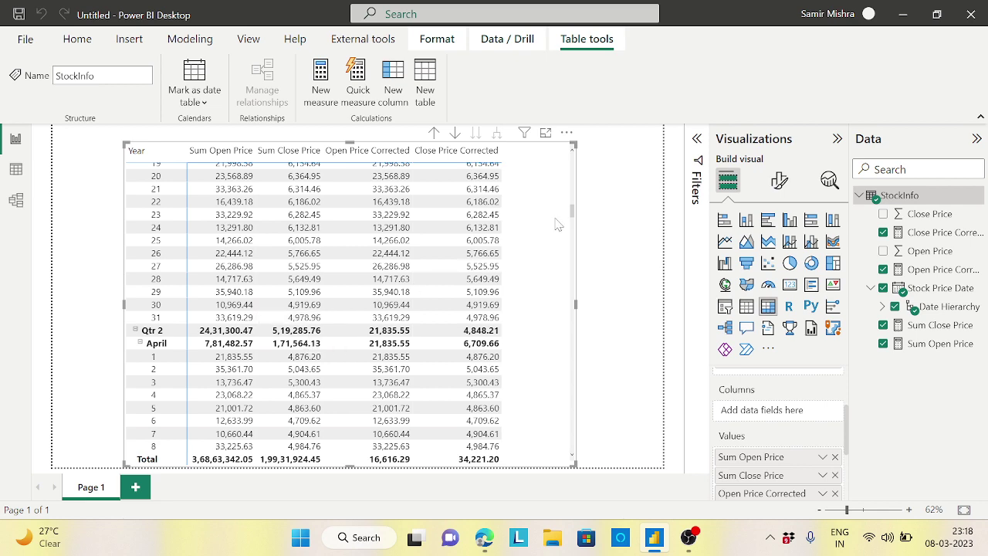
pyautogui.moveTo(573, 216); pyautogui.dragTo(573, 158)
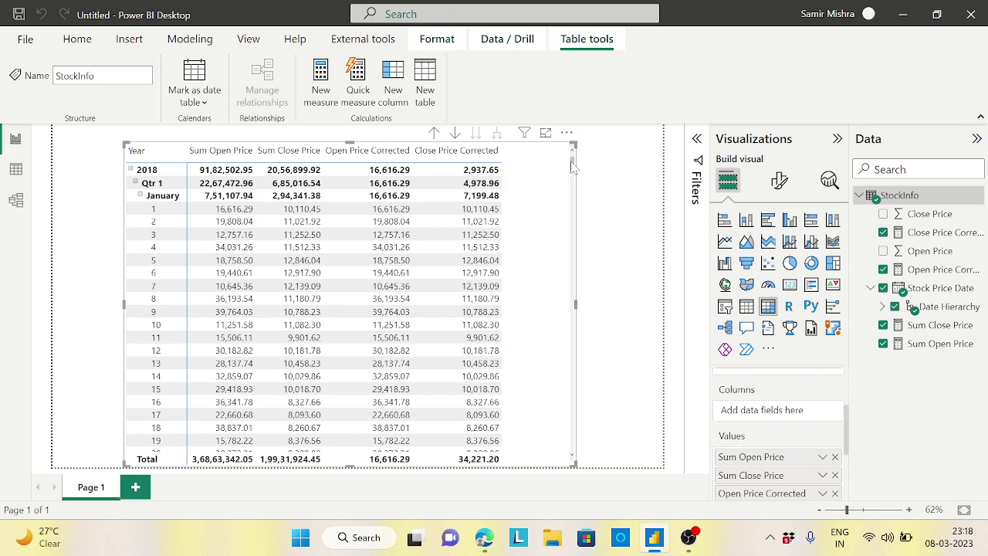
pyautogui.moveTo(571, 167); pyautogui.dragTo(596, 379)
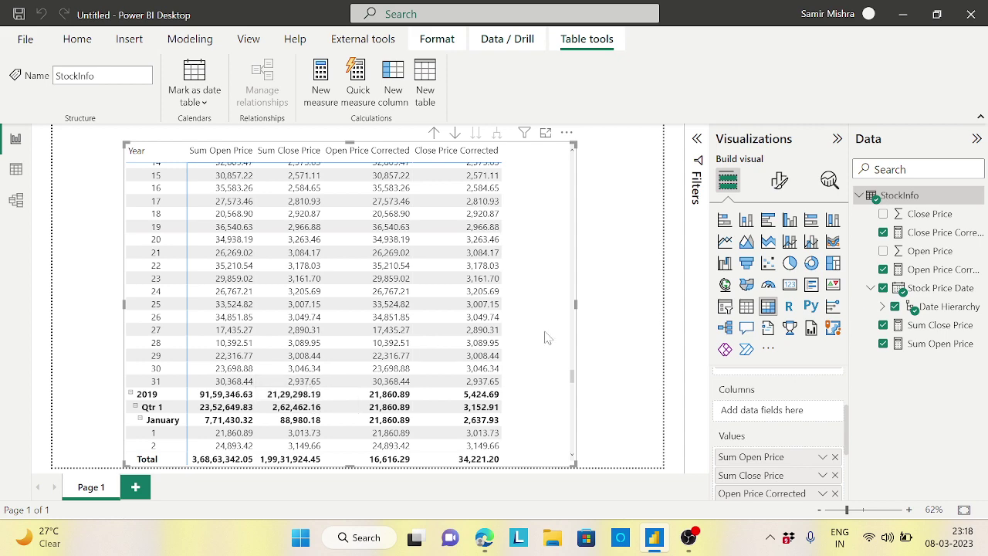
pyautogui.moveTo(575, 380); pyautogui.dragTo(564, 157)
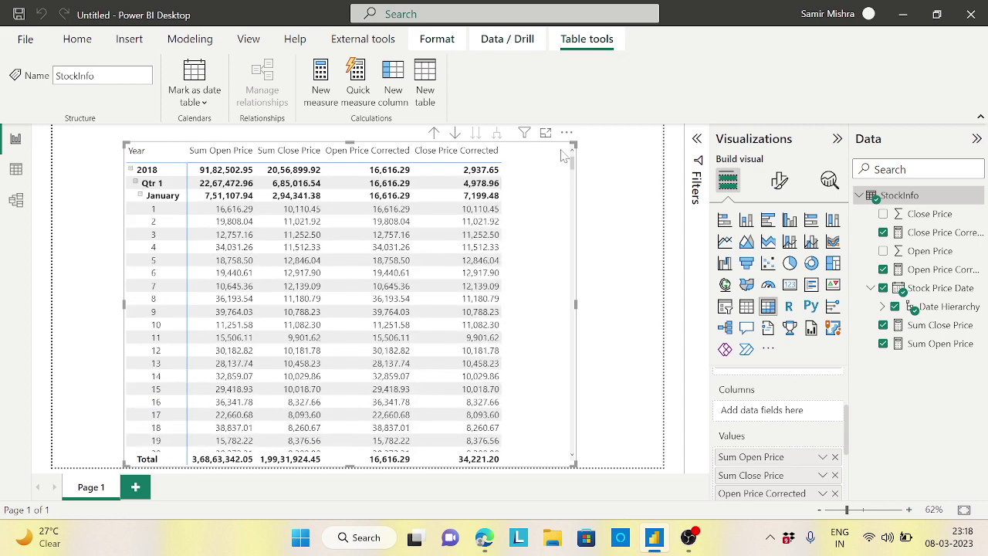